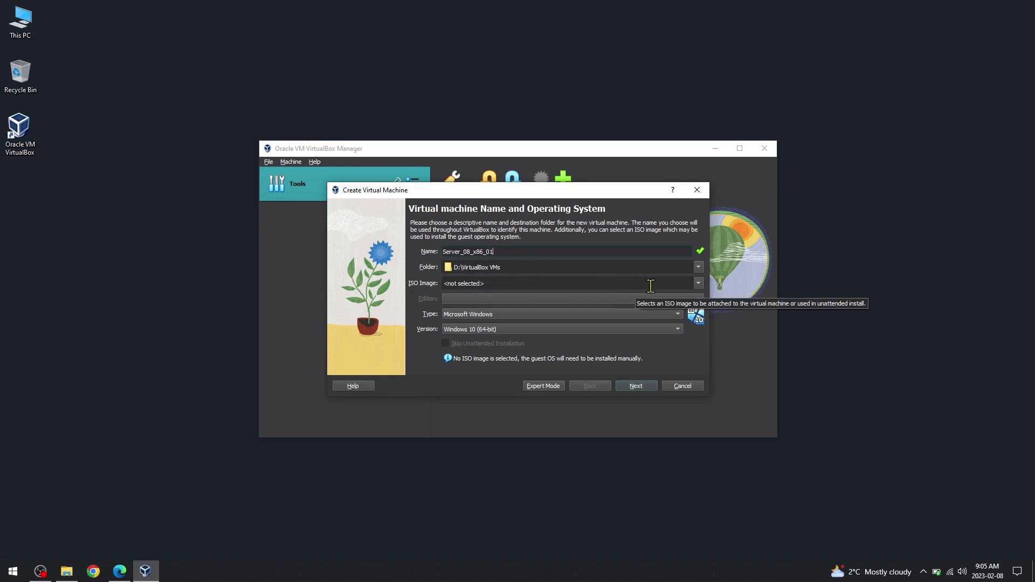
Attach the Windows Server 2008 ISO from the Microsoft ISO folder on drive E: to the new machine and skip unattended installation.
left_click(698, 283)
left_click(483, 311)
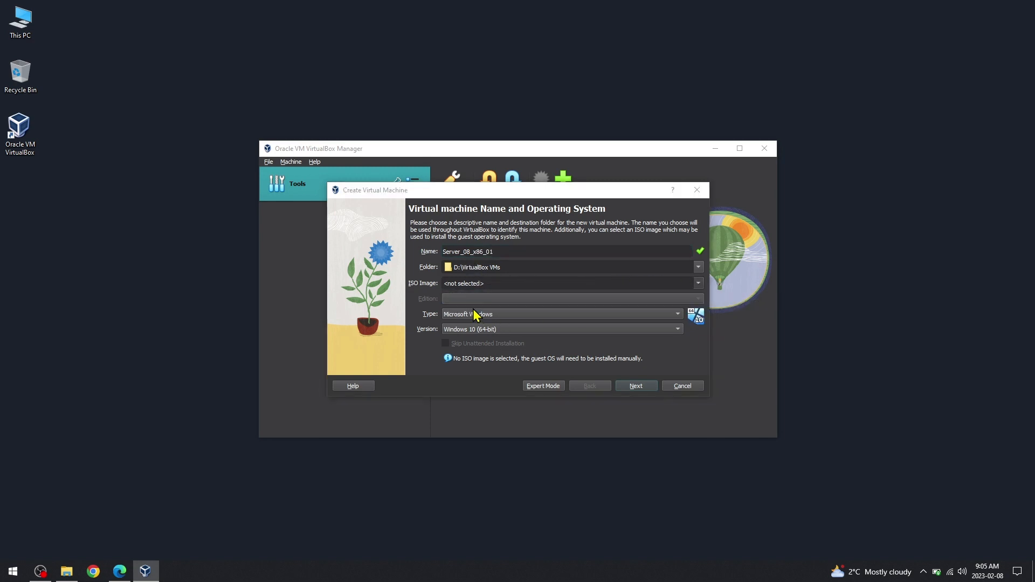
scroll(394, 412, "down", 1)
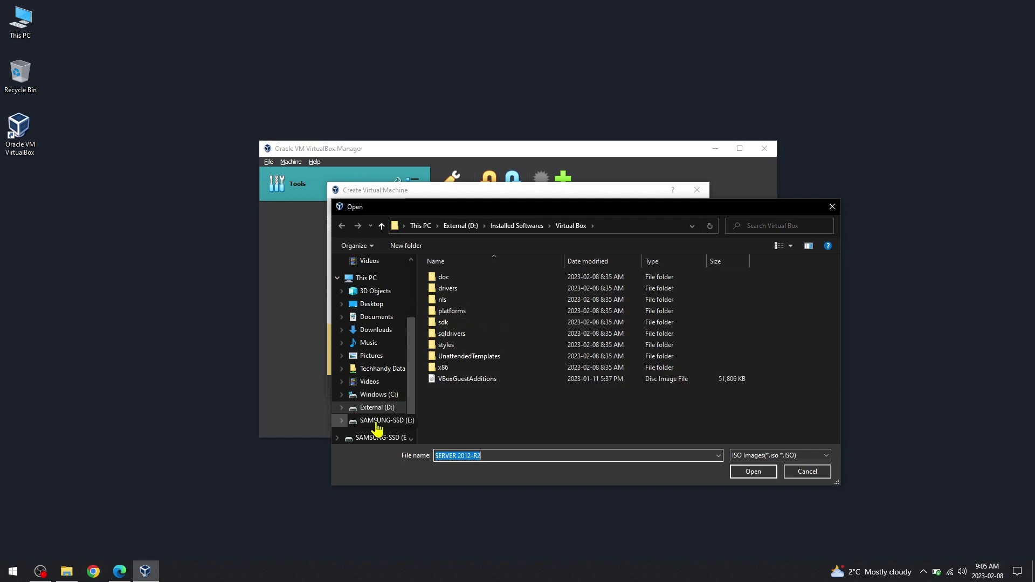
left_click(372, 421)
double_click(455, 279)
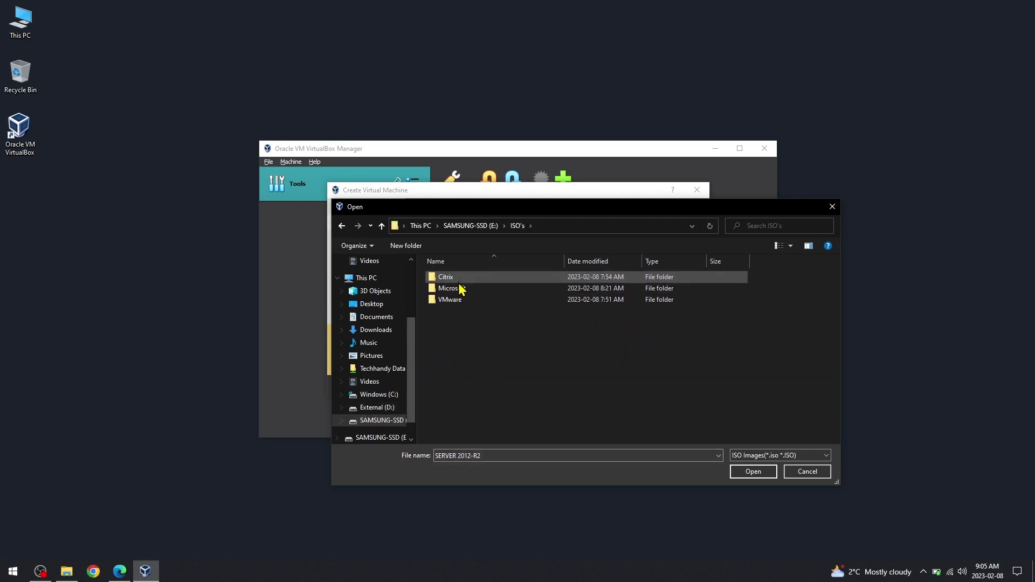
double_click(462, 291)
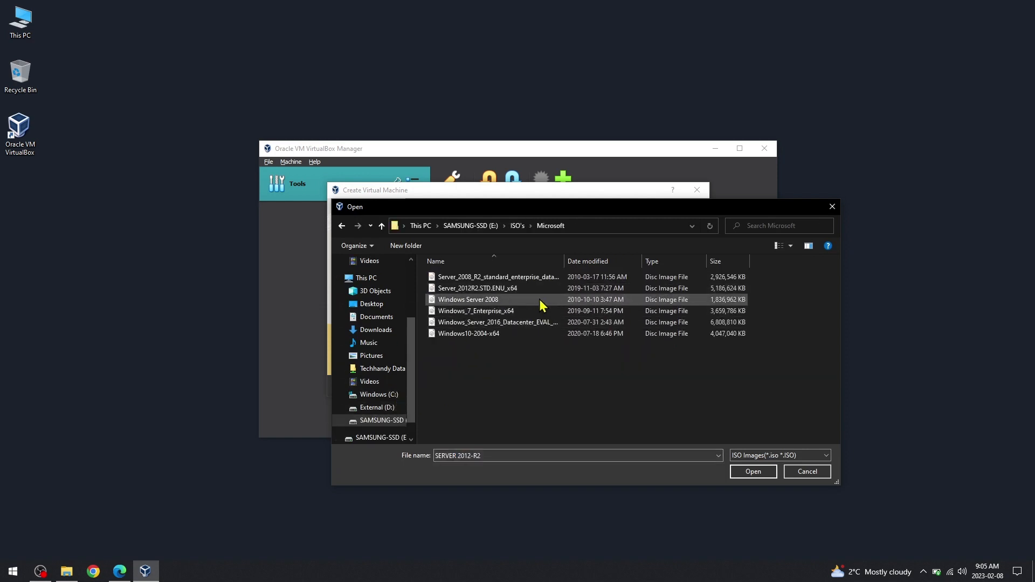
left_click(542, 300)
left_click(752, 472)
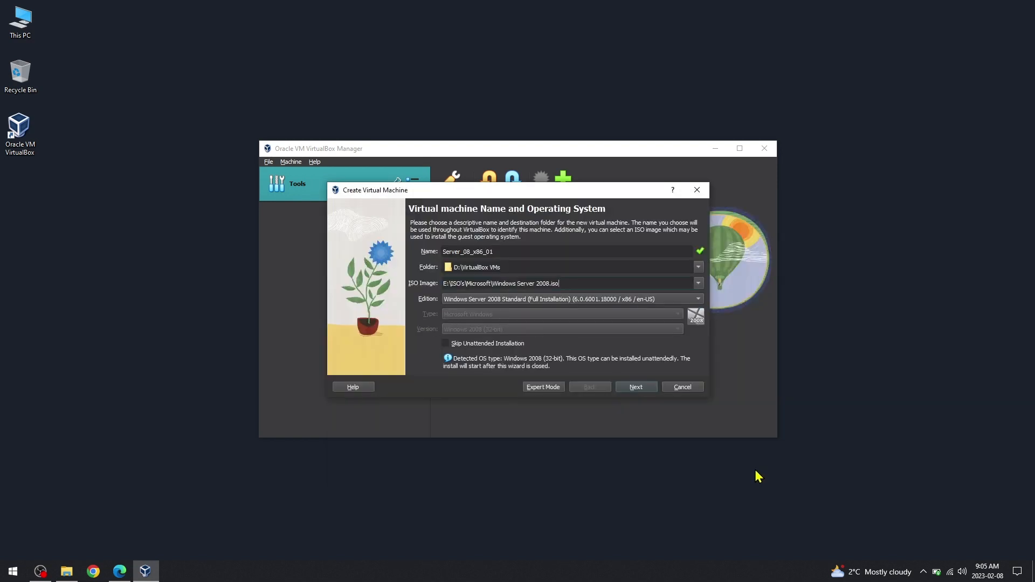
left_click(445, 344)
left_click(636, 387)
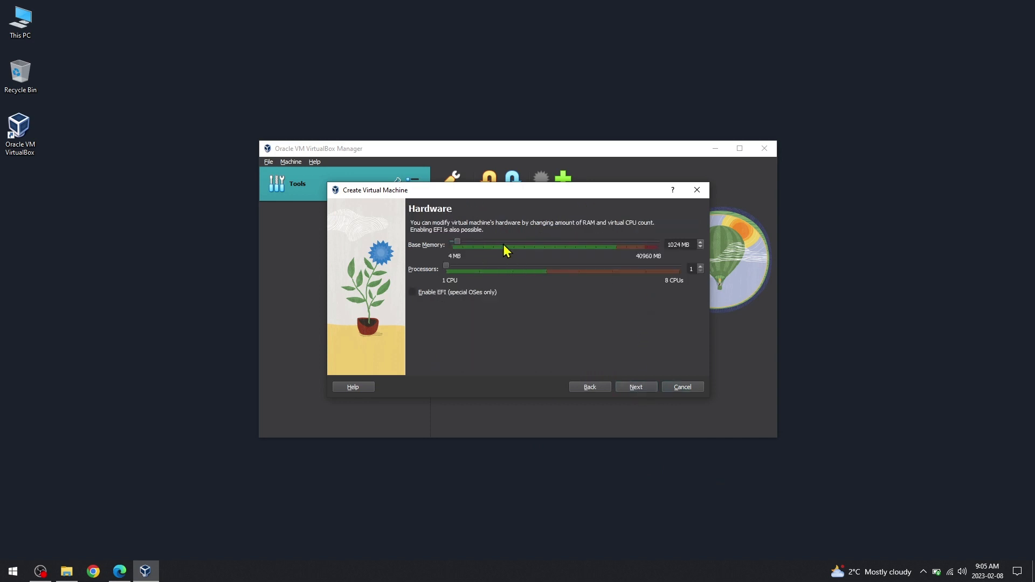
Give the new virtual machine 4096 MB of base memory and 2 processors.
left_click_drag(666, 245, 691, 246)
type("4166")
key("BackSpace")
key("BackSpace")
key("BackSpace")
type("096")
left_click(700, 266)
left_click(628, 388)
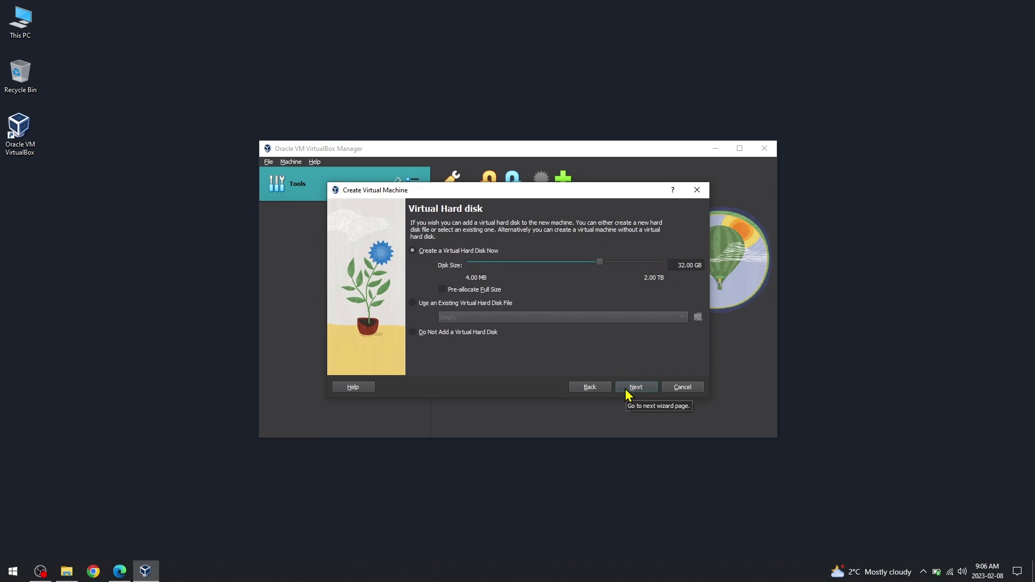
Set the new virtual hard disk's size to 50 GB and finish creating the virtual machine.
double_click(687, 265)
type("50")
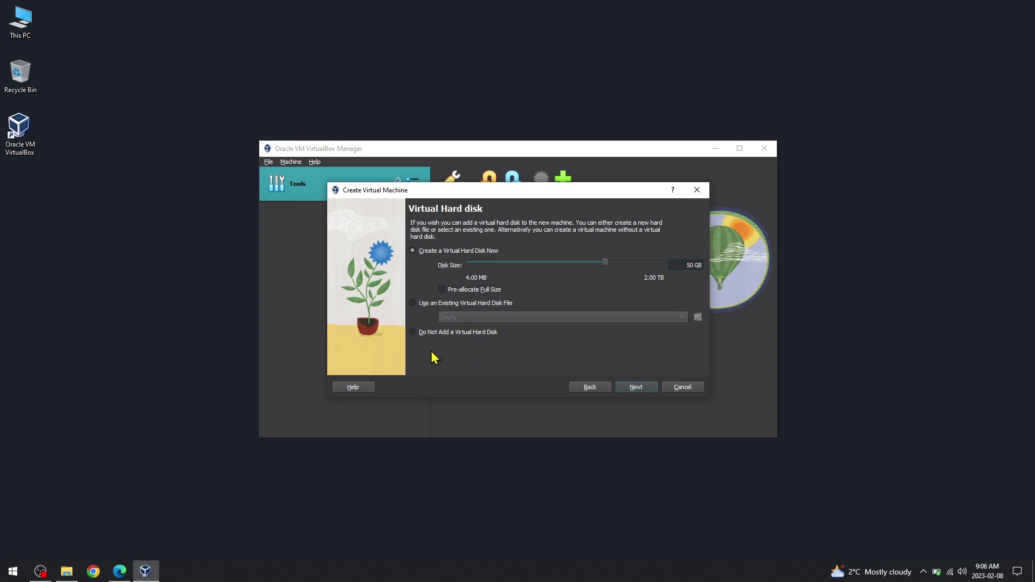
left_click(636, 388)
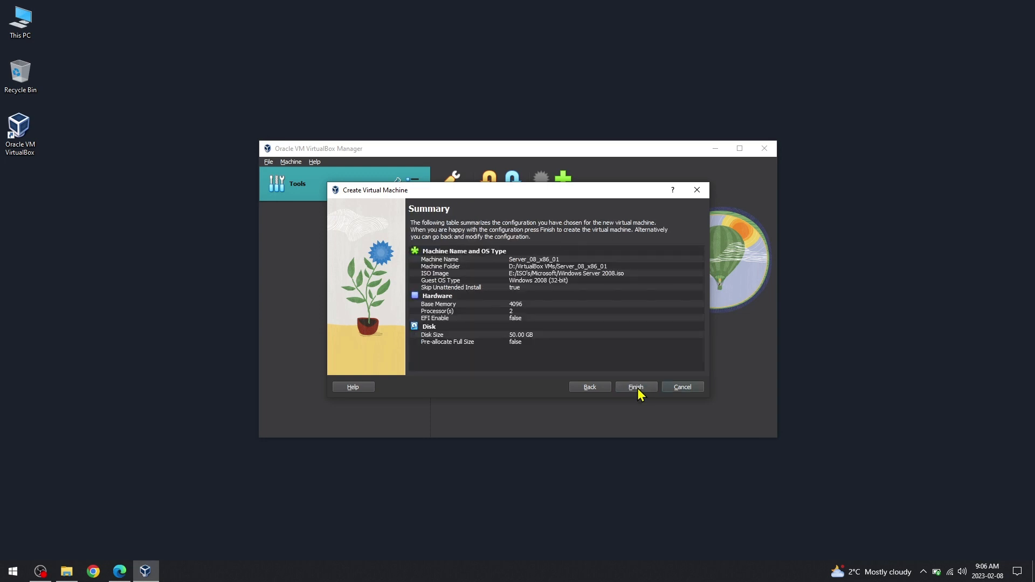
left_click(638, 389)
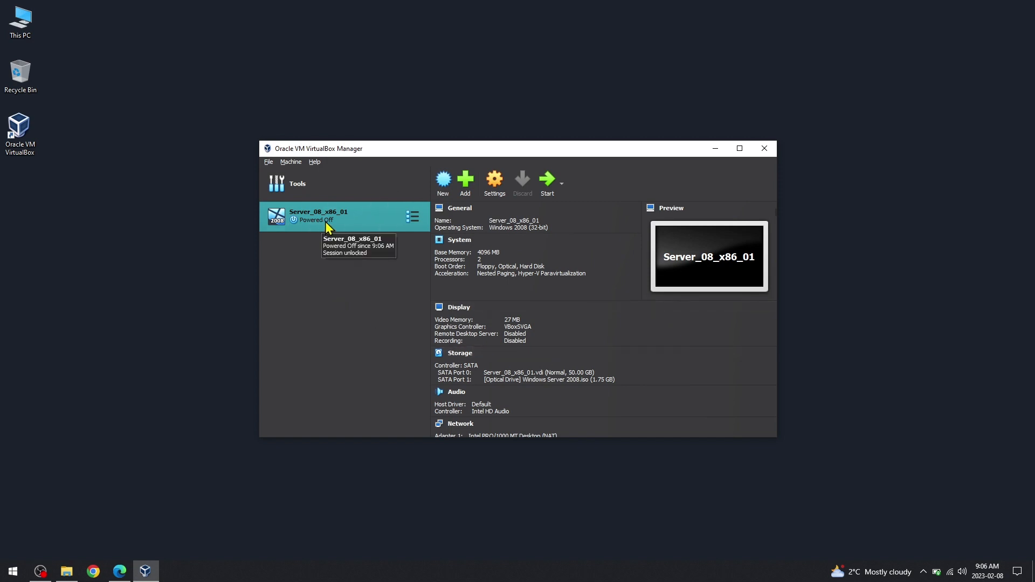
Start the Server_08_x86_01 virtual machine and begin the Windows Server 2008 installation with English as the language.
left_click(547, 182)
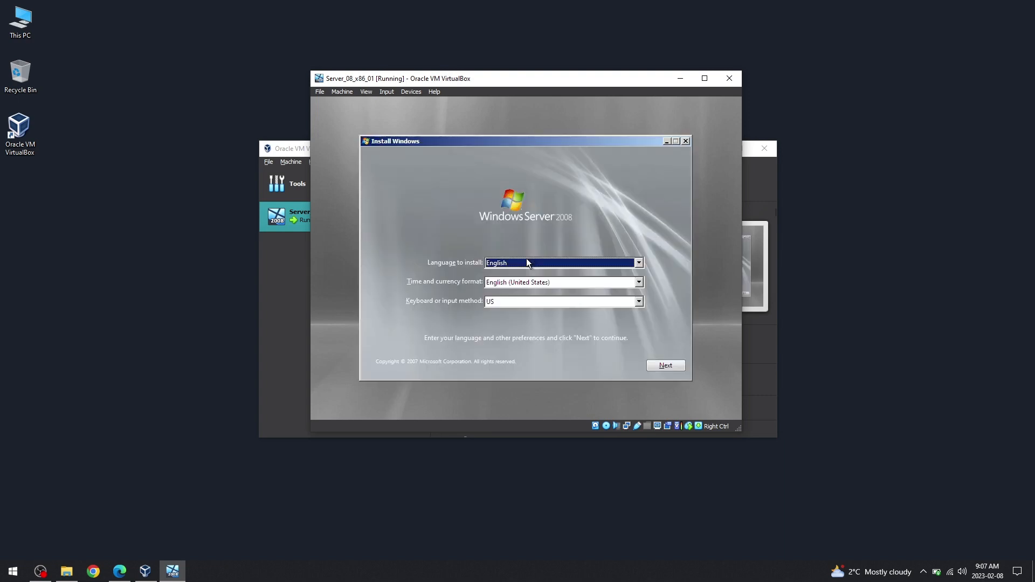
left_click(640, 262)
left_click(639, 263)
left_click(668, 365)
left_click(521, 261)
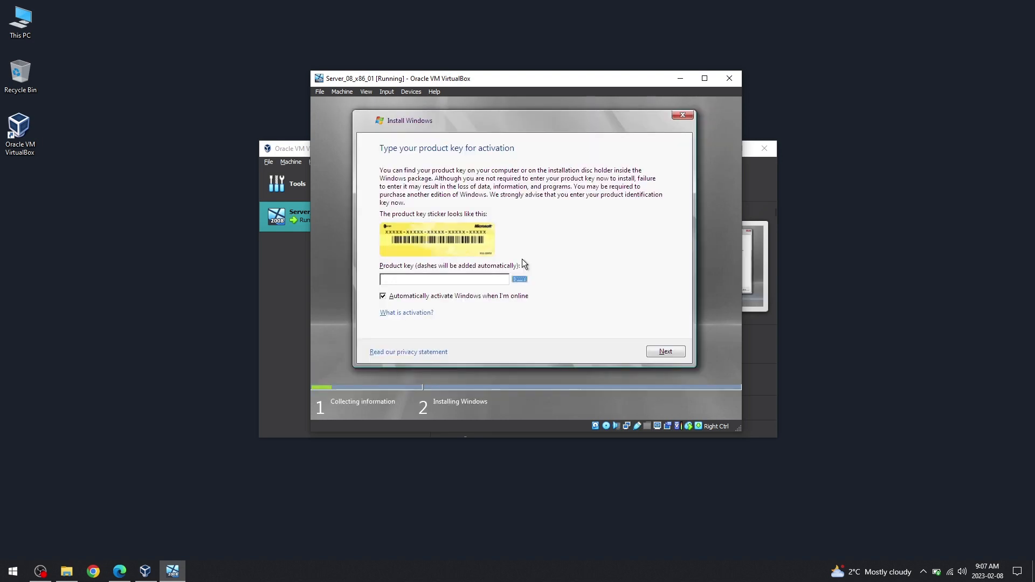
Turn off automatic online activation and continue the installation without entering a product key.
left_click(486, 298)
left_click(665, 354)
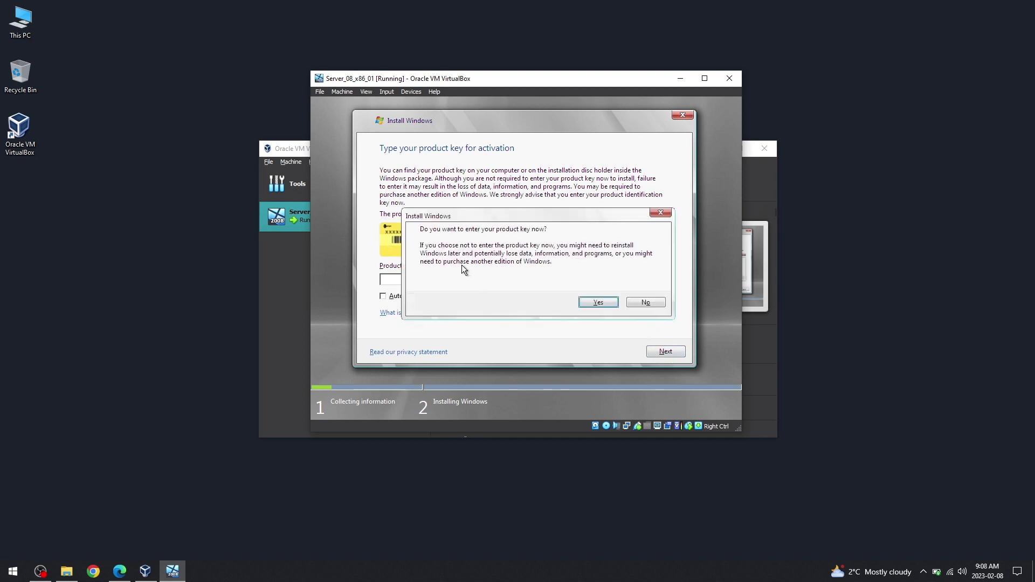
left_click(646, 303)
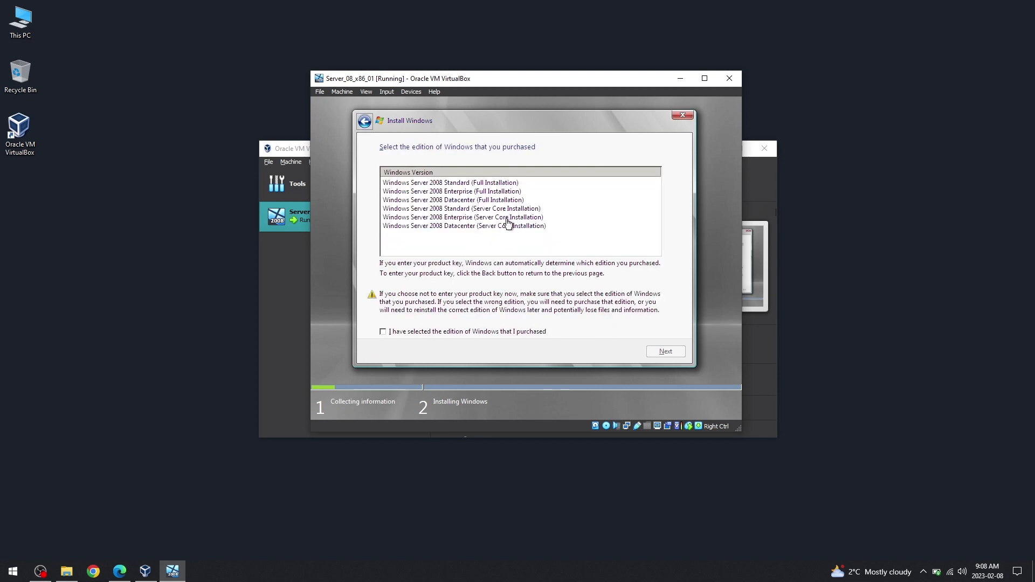
Choose Windows Server 2008 Enterprise (Full Installation) and confirm it as the purchased edition.
left_click(472, 192)
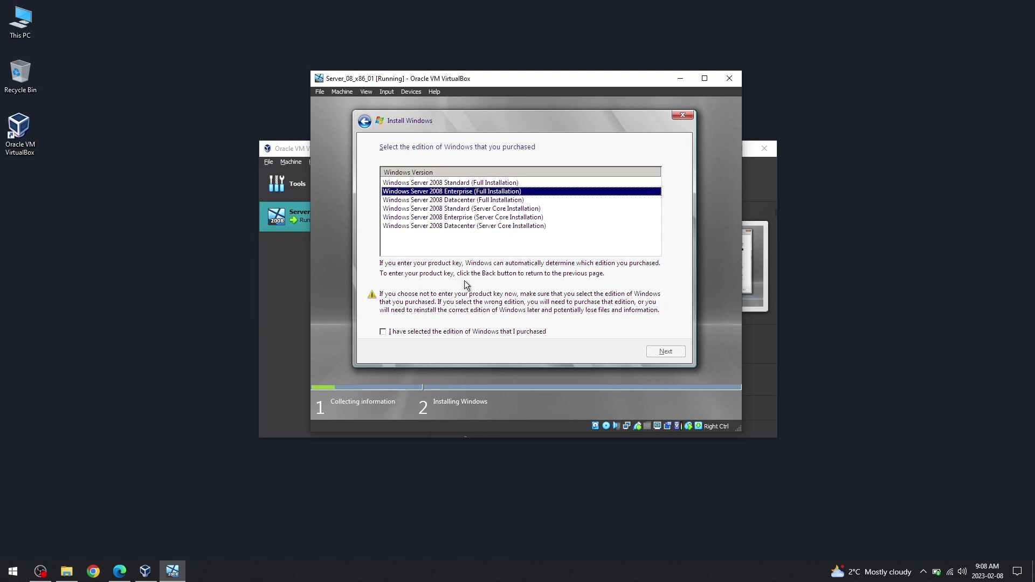
left_click(403, 332)
left_click(664, 351)
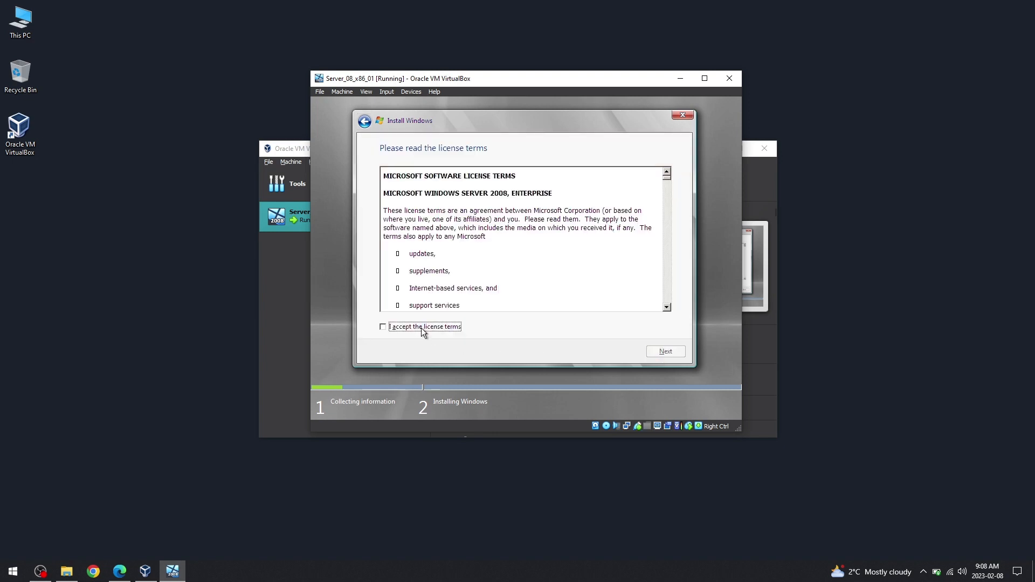
Accept the license terms and start a custom installation on the Disk 0 unallocated space.
left_click(422, 327)
left_click(662, 351)
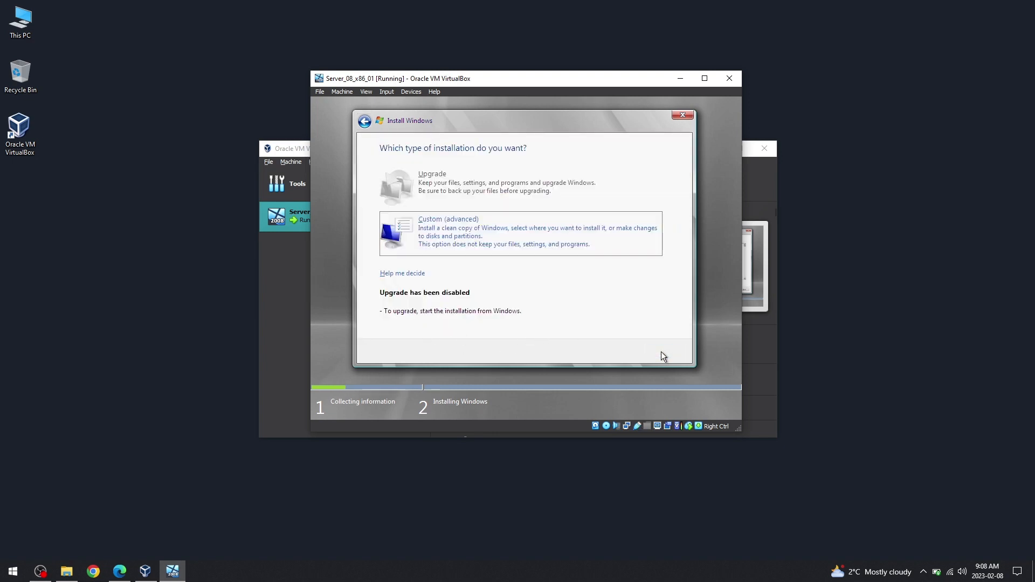
left_click(544, 239)
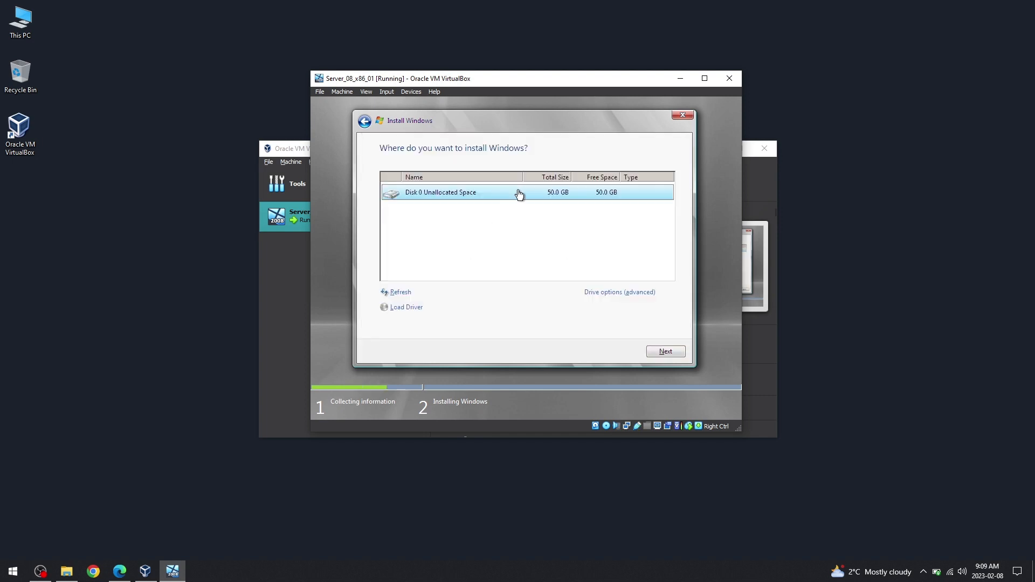
left_click(664, 352)
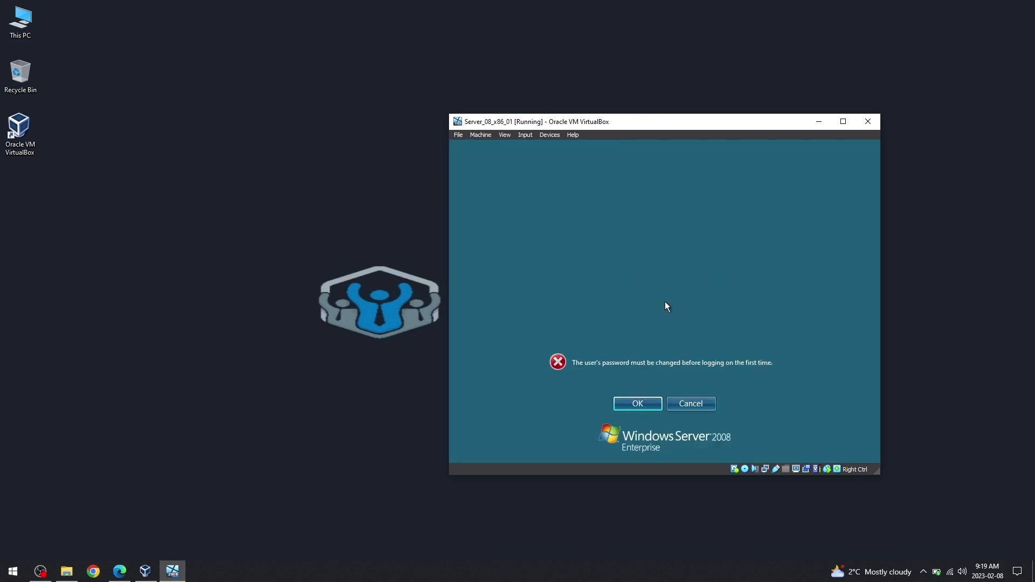
Enter and confirm a new password for the Administrator account to complete the required first-logon password change.
left_click(628, 407)
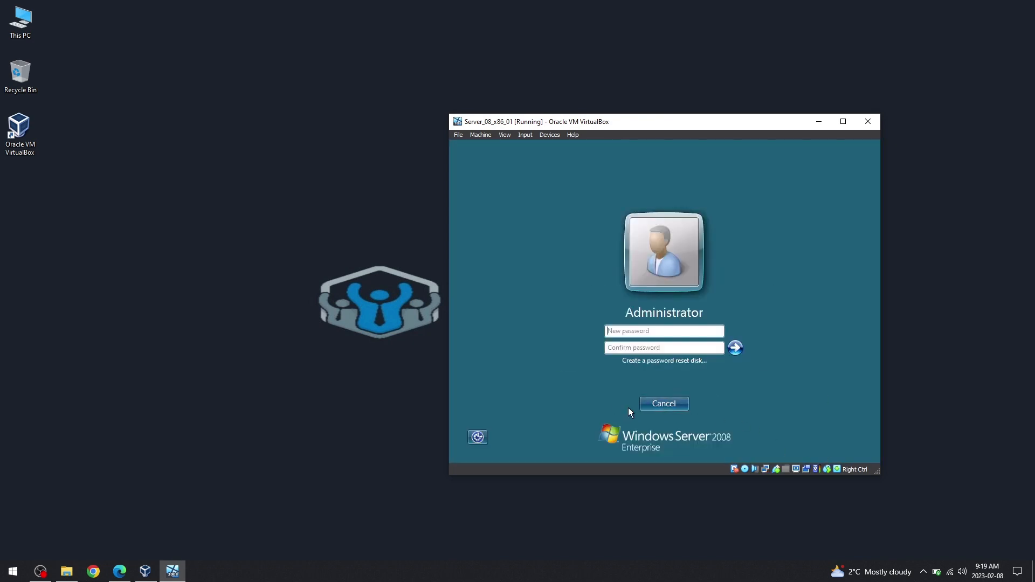
left_click(632, 331)
key("Caps_Lock")
type("•")
key("Caps_Lock")
type("•••••••")
key("Tab")
type("••••••••")
key("Return")
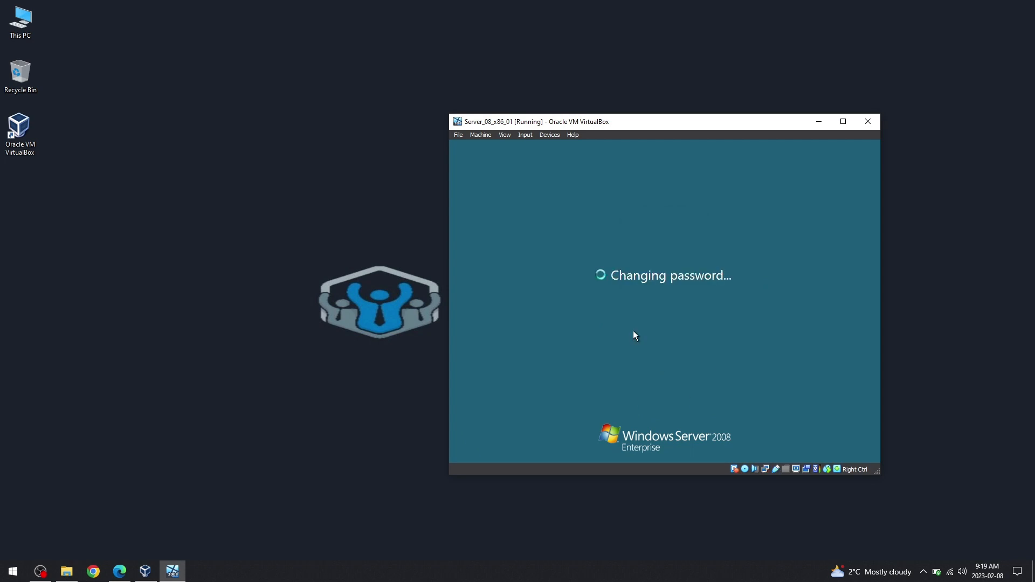
left_click(668, 396)
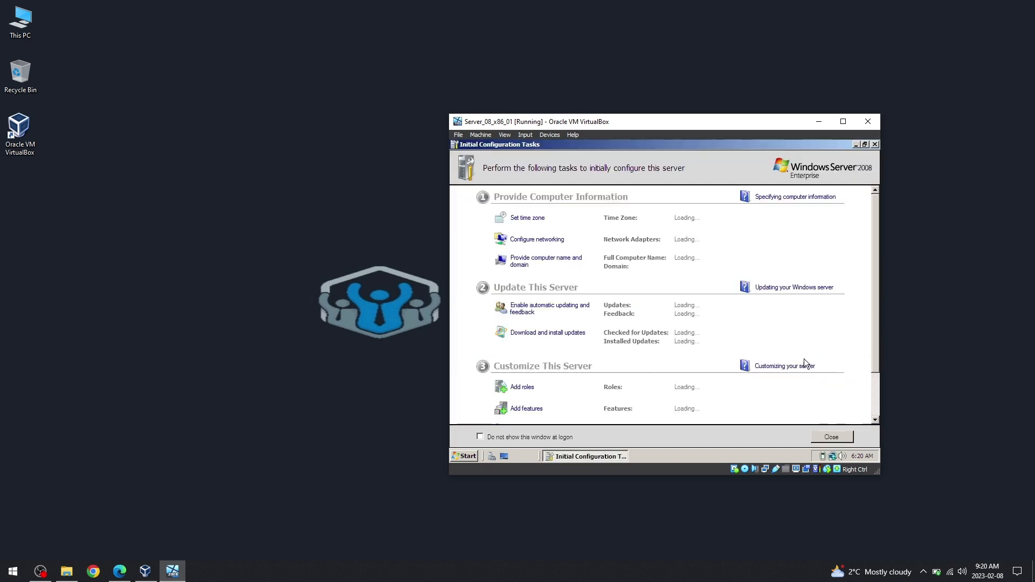
Minimize the Initial Configuration Tasks window and set the server's time zone to (GMT-05:00) Eastern Time (US & Canada).
left_click(857, 146)
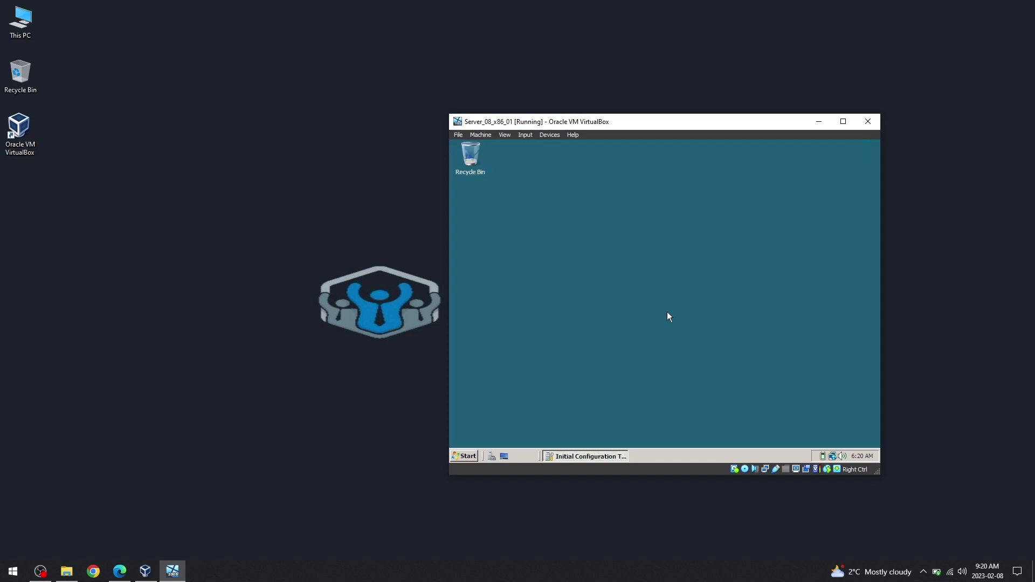
left_click(862, 456)
left_click(805, 434)
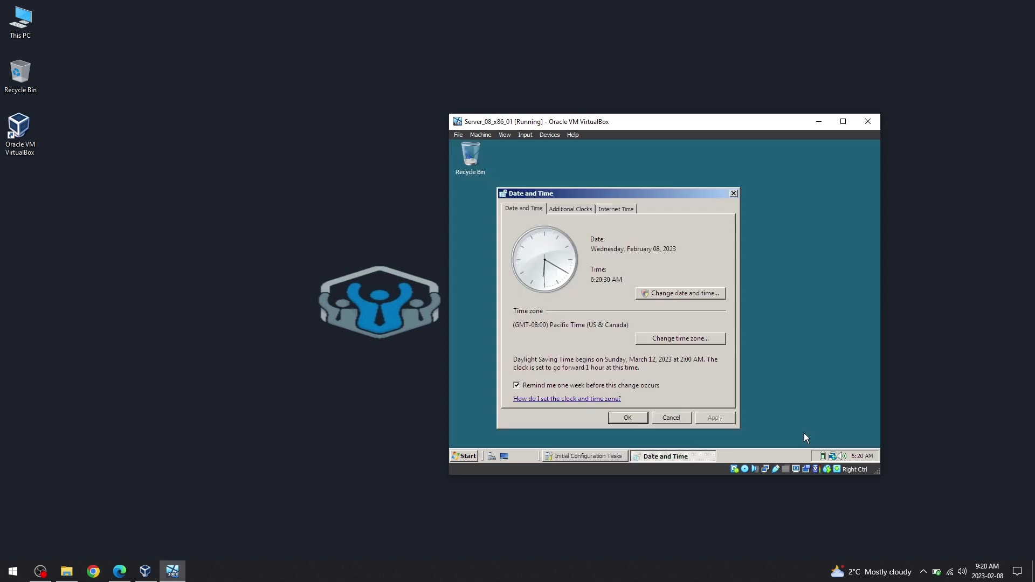
left_click(687, 341)
left_click(694, 252)
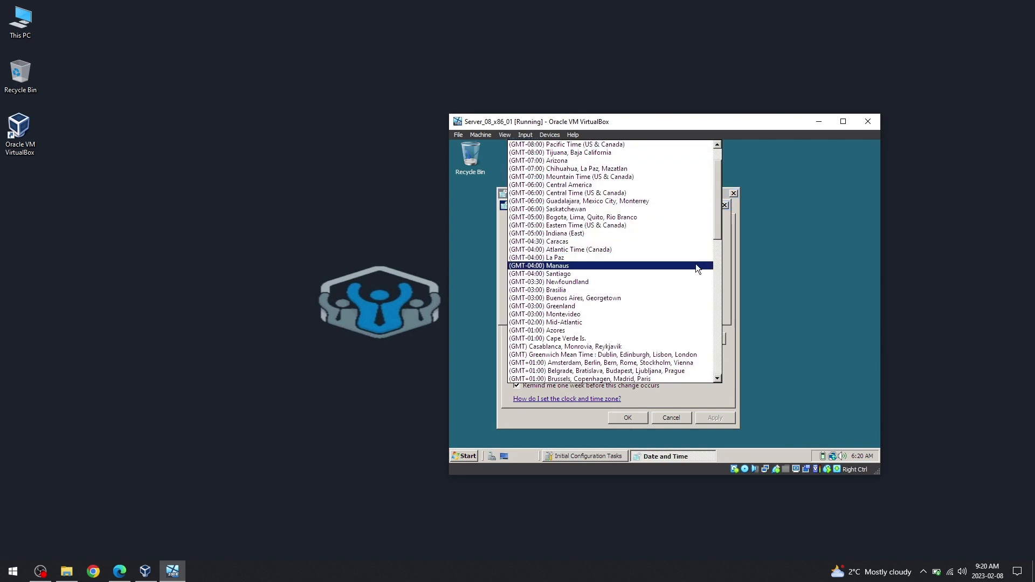
left_click(694, 224)
left_click(653, 309)
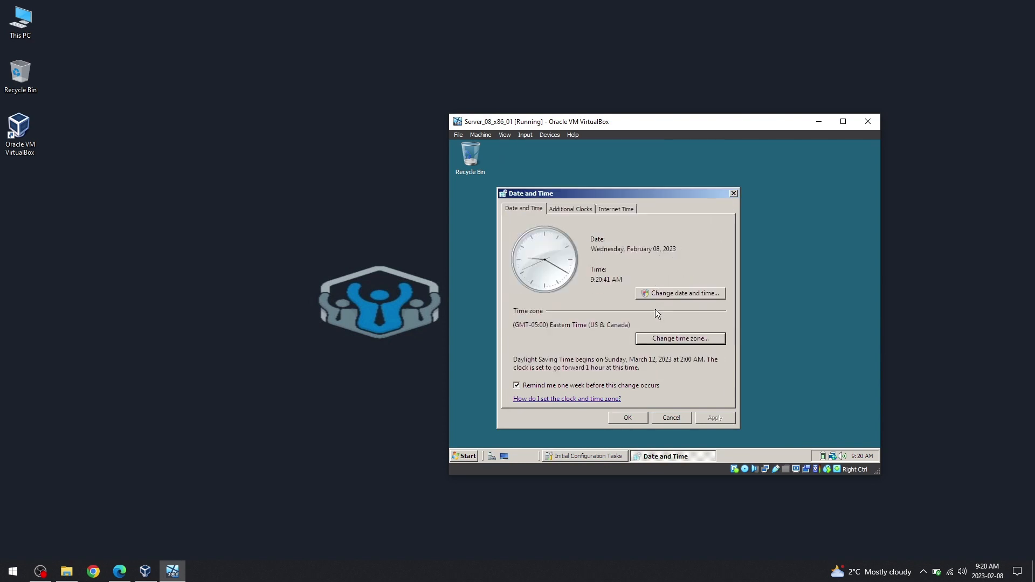
left_click(628, 417)
Insert the Guest Additions CD image and open the CD drive (D:) in the guest system.
left_click(549, 135)
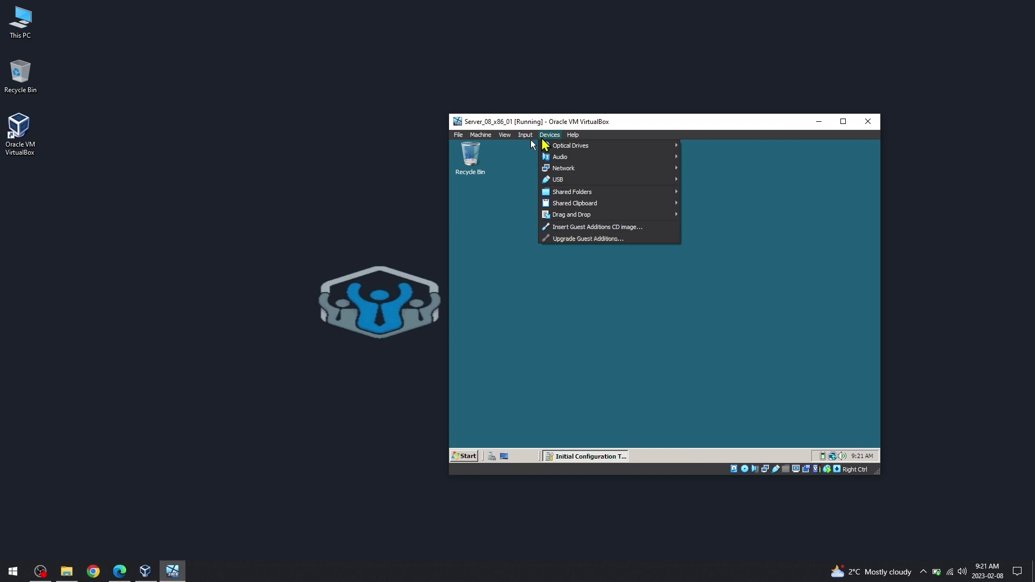
left_click(650, 228)
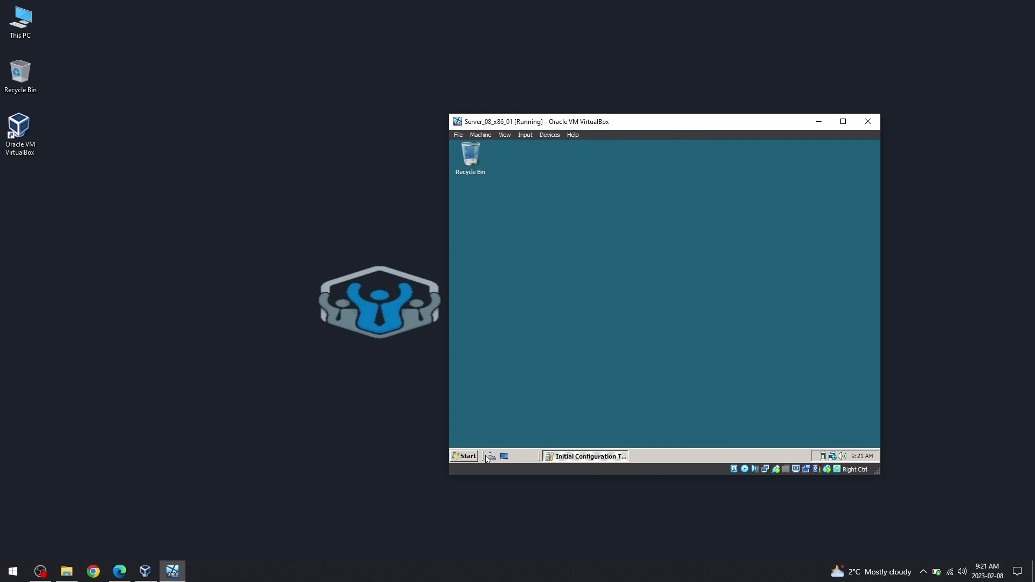
left_click(465, 456)
left_click(617, 265)
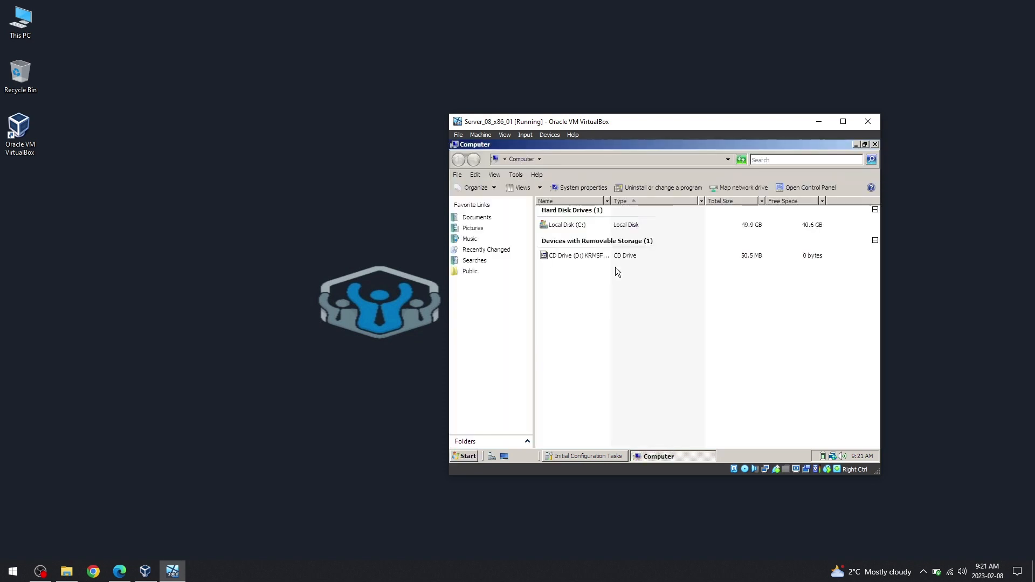
double_click(601, 256)
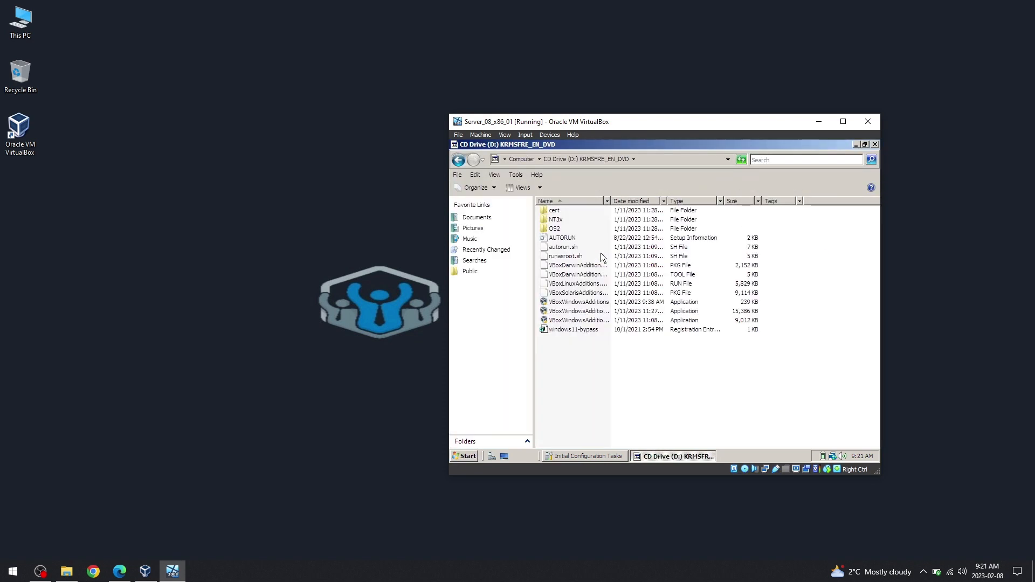
Widen the Name column to show the full file names and select VBoxWindowsAdditions-x86.
left_click(607, 201)
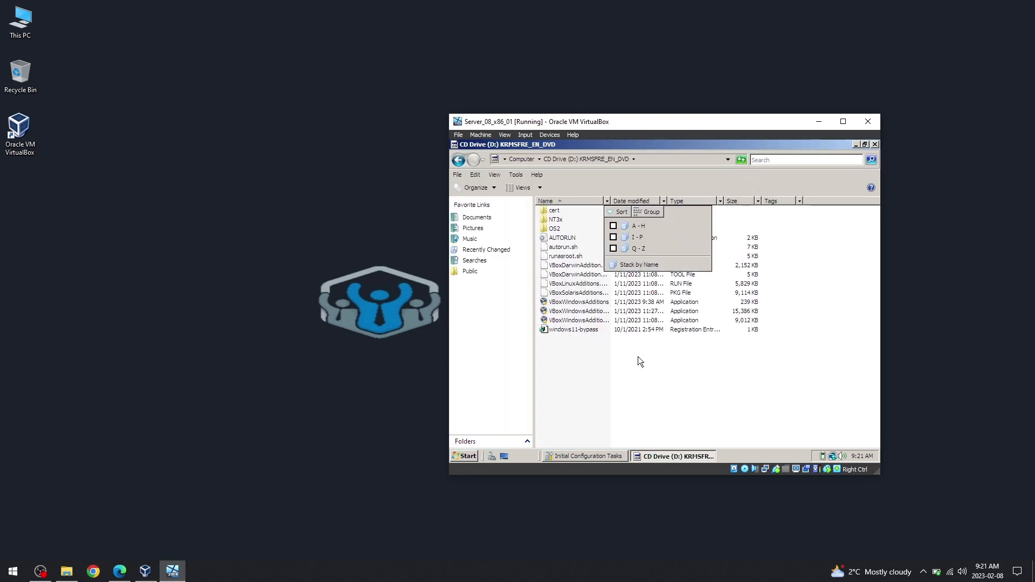
left_click(585, 191)
left_click_drag(610, 201, 654, 204)
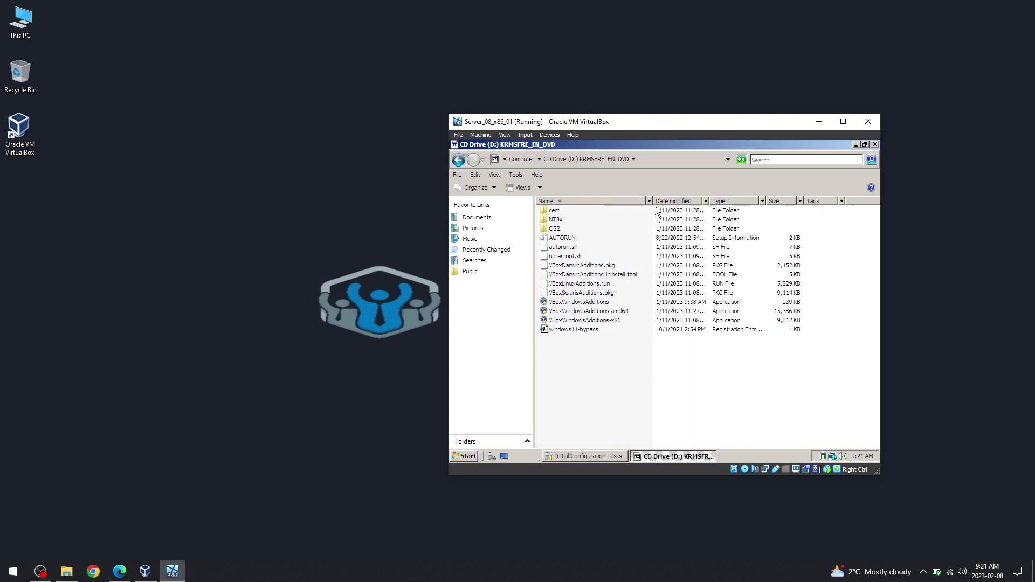
left_click(621, 321)
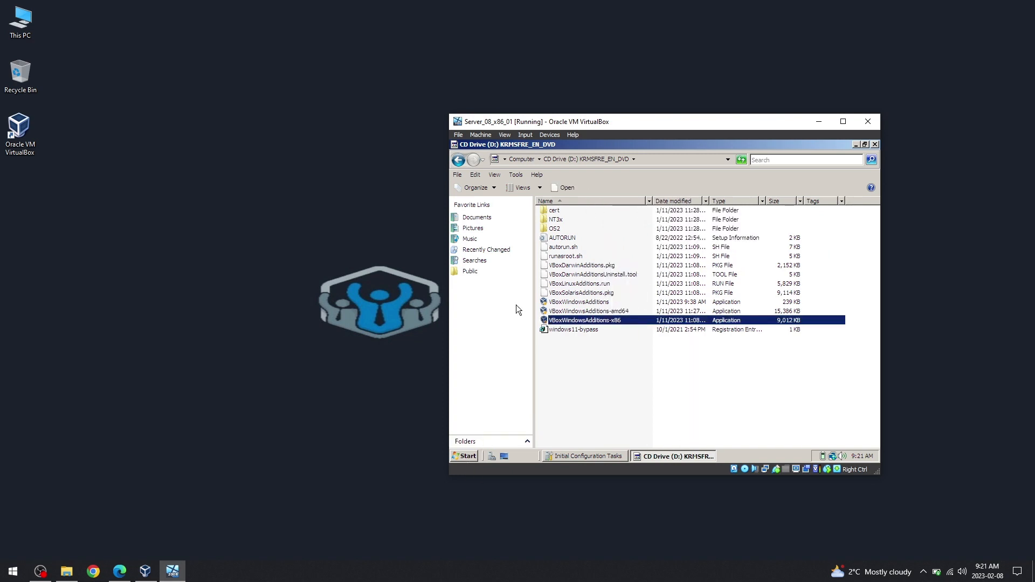
left_click(461, 456)
type("runnnn")
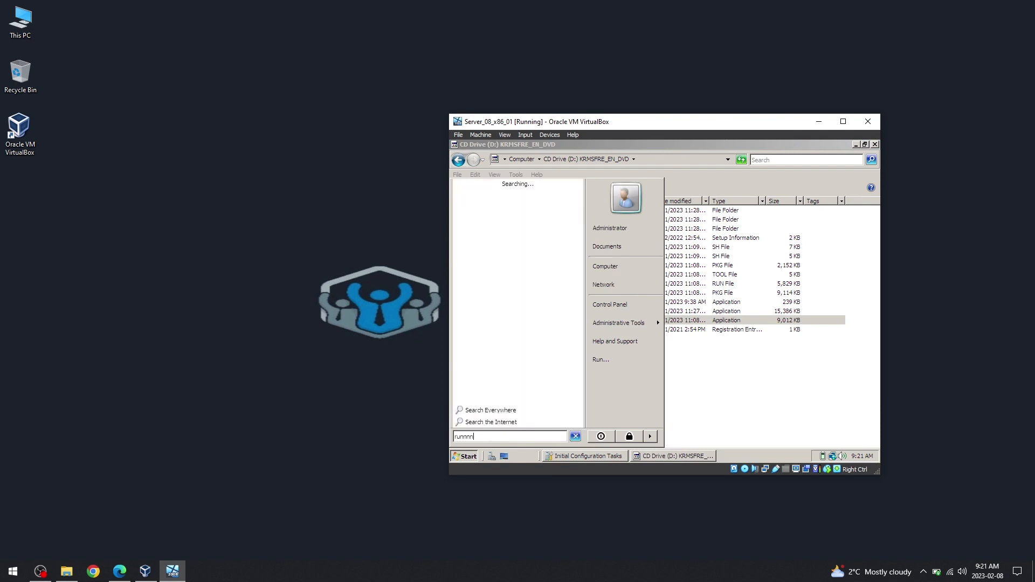
key("Return")
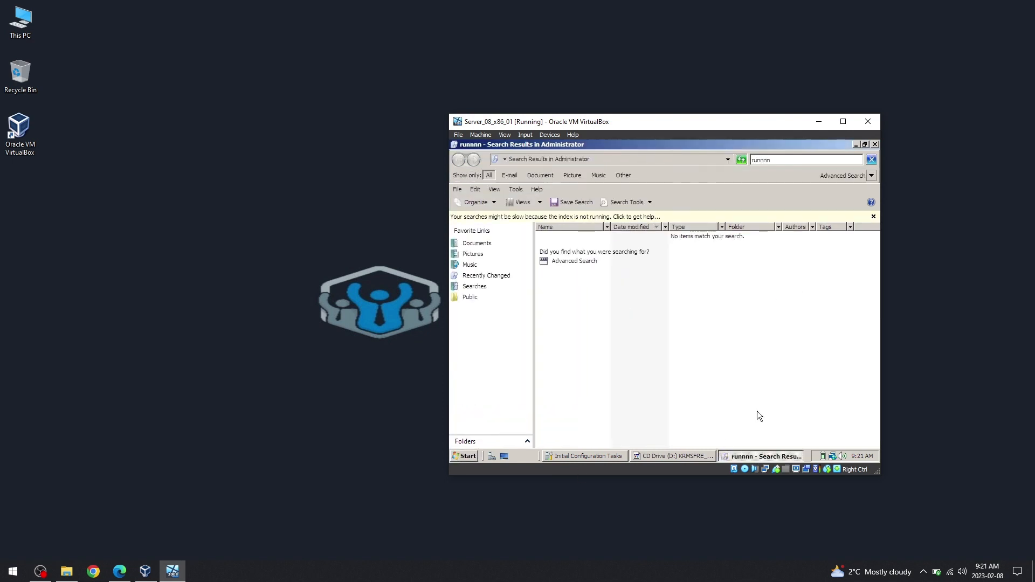
left_click(874, 145)
Run VBoxWindowsAdditions-x86 as administrator, install Guest Additions in the default folder with the Oracle device software, and restart the guest.
right_click(594, 323)
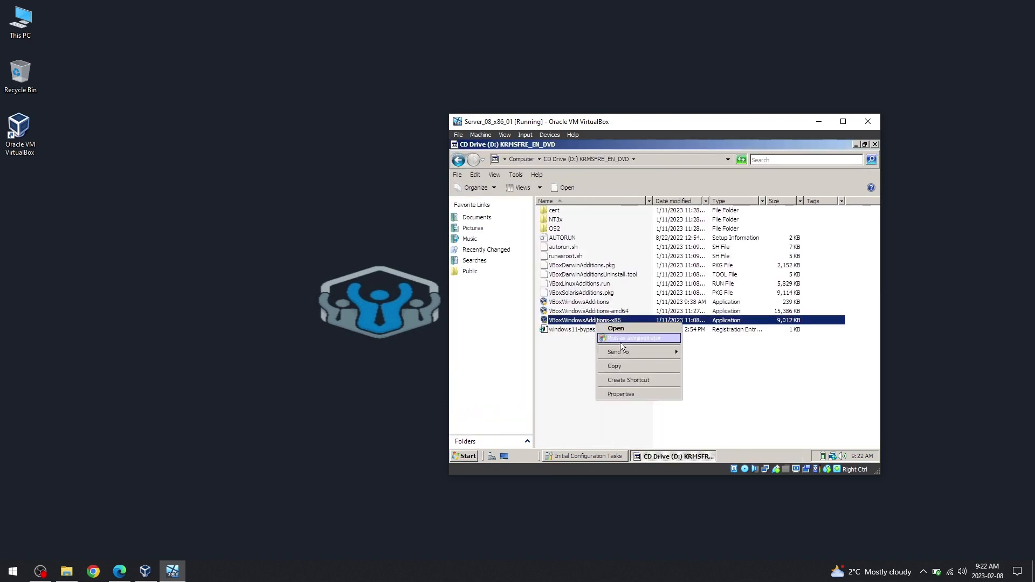
left_click(619, 337)
left_click(721, 383)
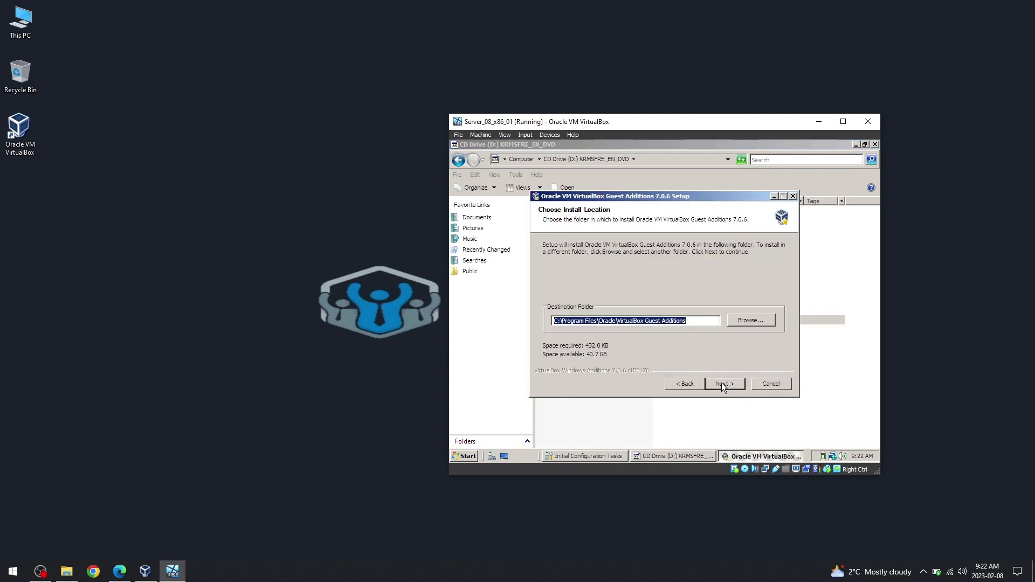
left_click(721, 383)
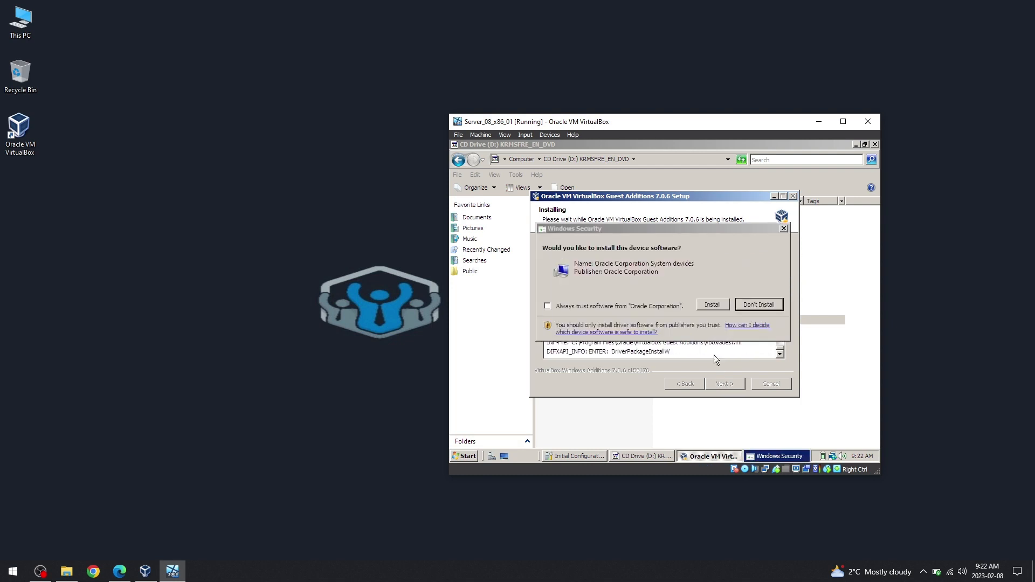
left_click(707, 305)
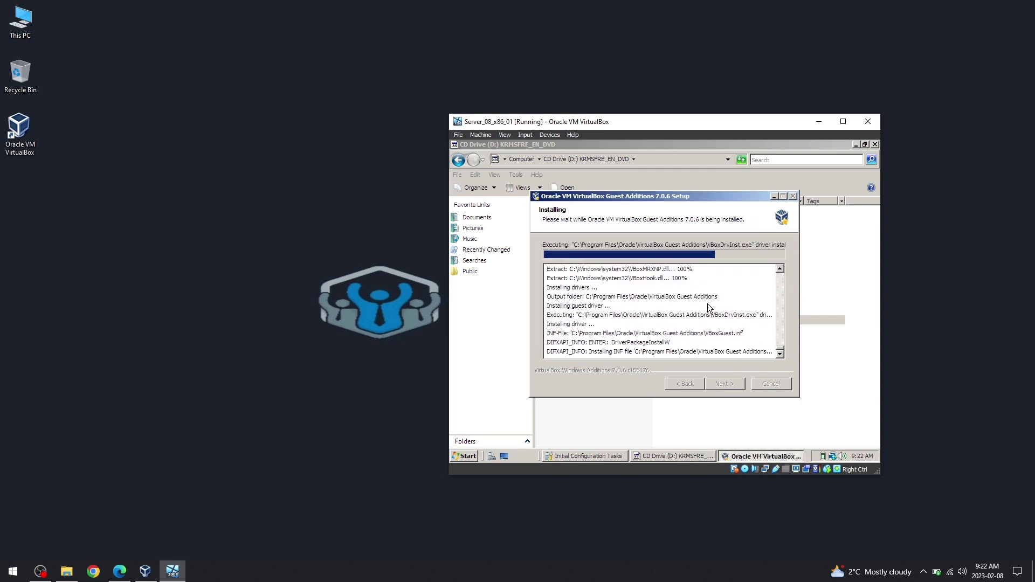
left_click(710, 305)
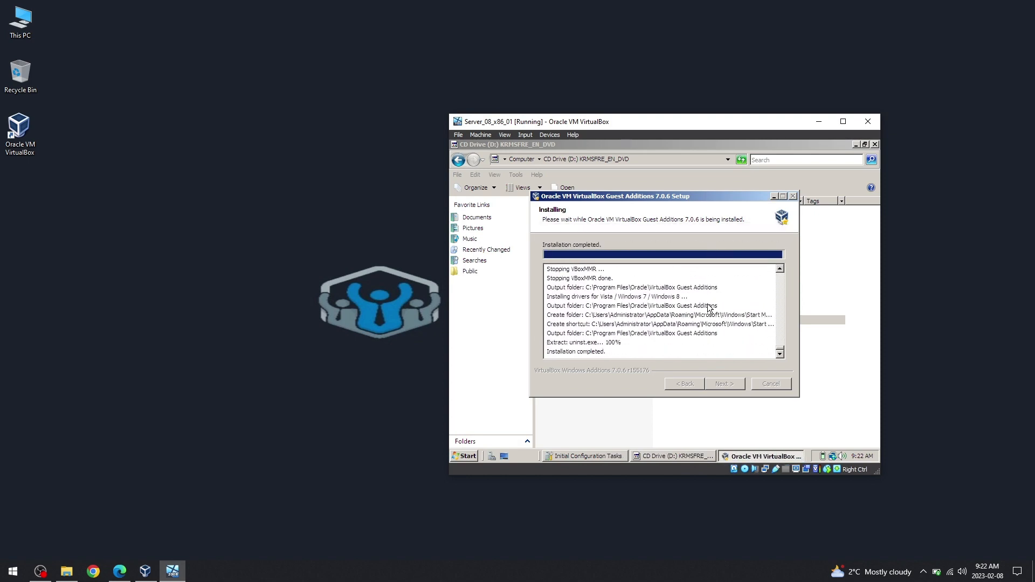
left_click(712, 383)
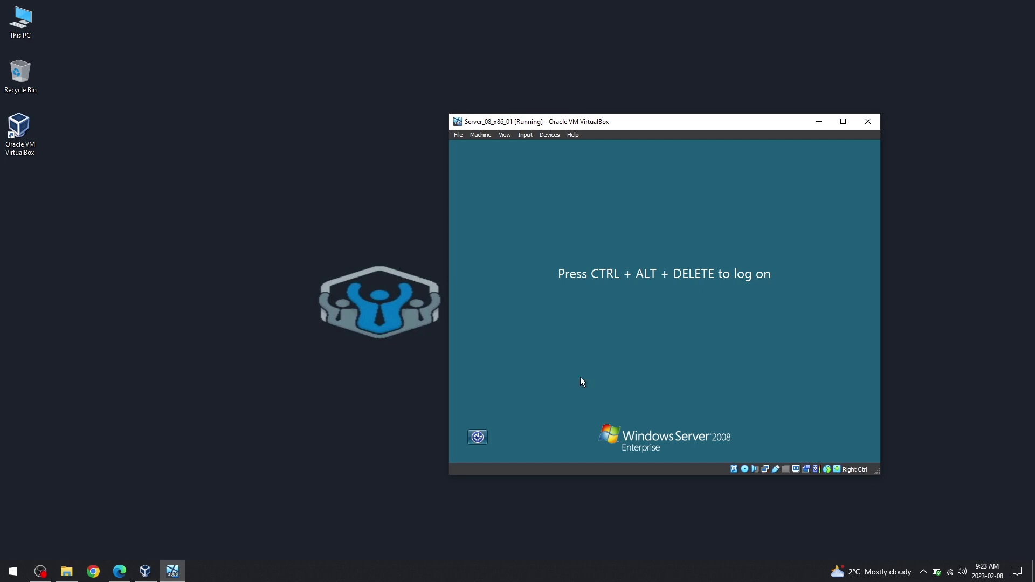
Log on to the restarted guest system as Administrator with the account password.
left_click(525, 134)
mouse_move(539, 146)
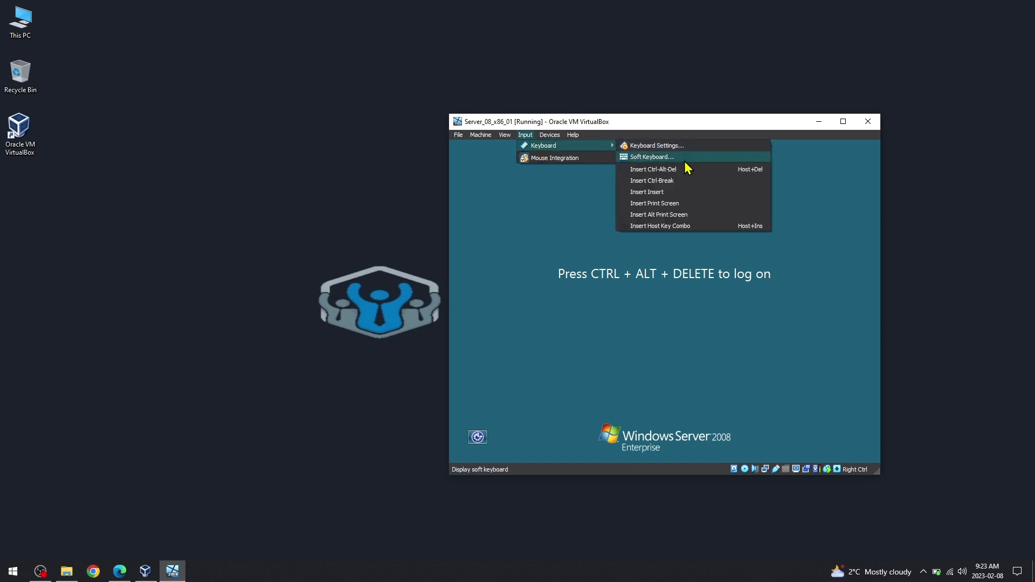
left_click(691, 170)
key("Caps_Lock")
type("•")
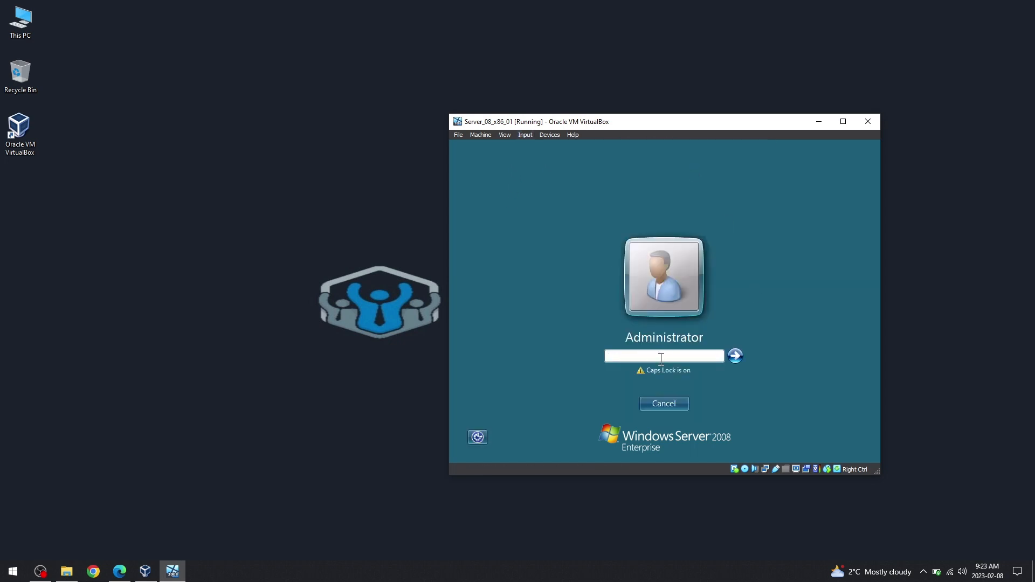
key("Caps_Lock")
type("•••••")
key("Return")
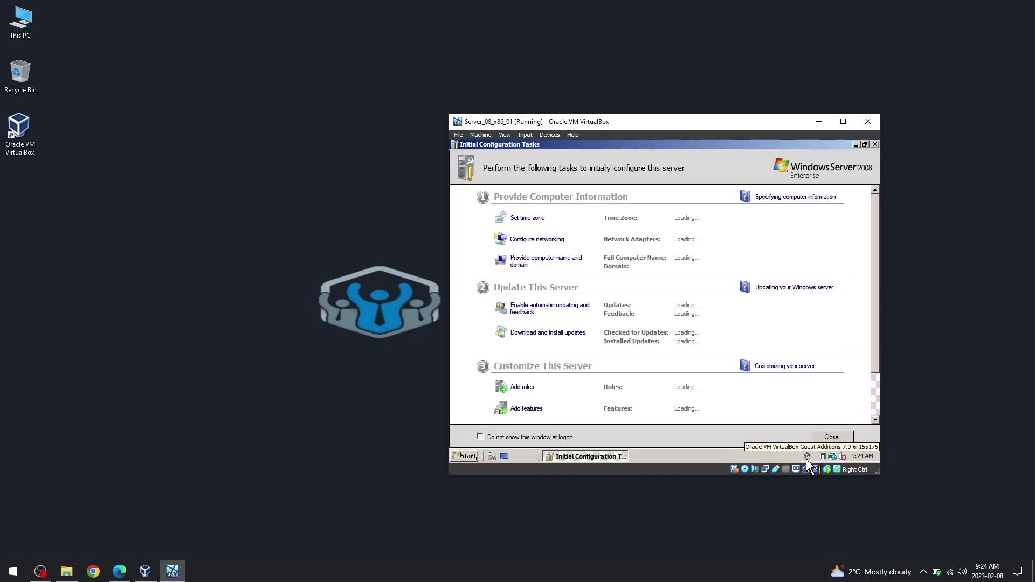
Close Initial Configuration Tasks and set the Windows Firewall state to Off for the Private and Public profiles through Server Manager.
left_click(875, 144)
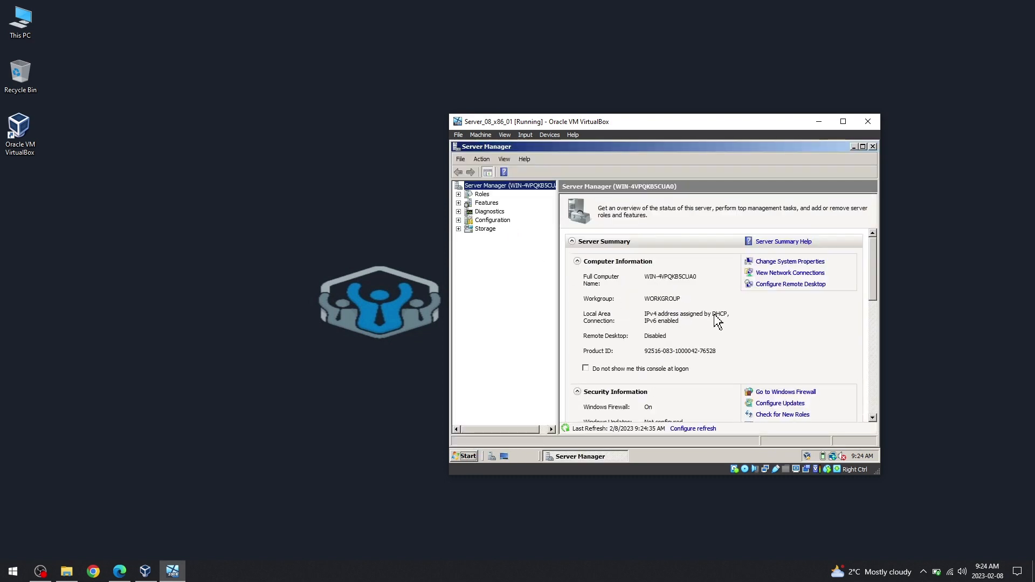
mouse_move(872, 301)
left_mouse_down()
mouse_move(867, 403)
mouse_move(866, 316)
left_mouse_up()
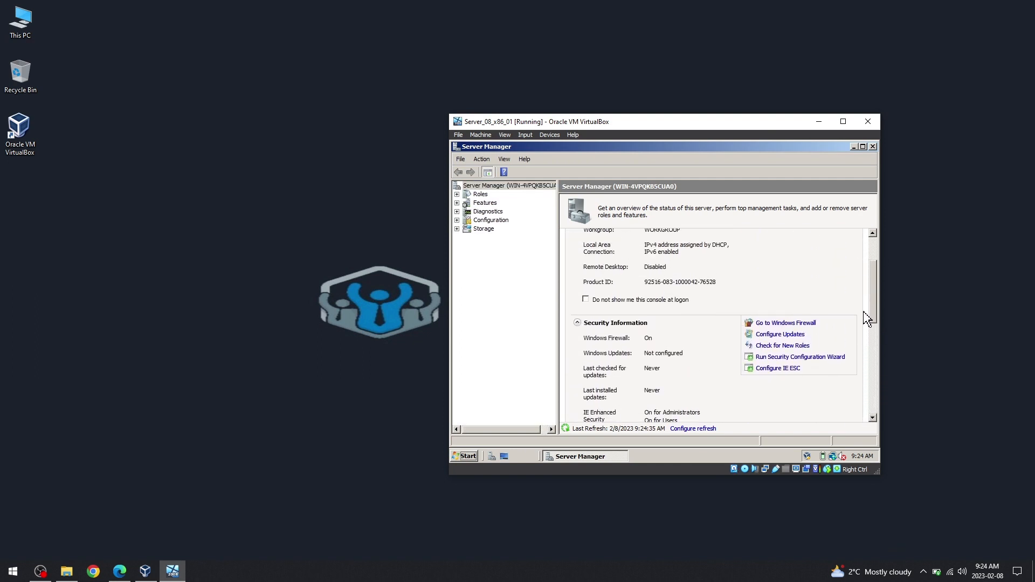
left_click(799, 322)
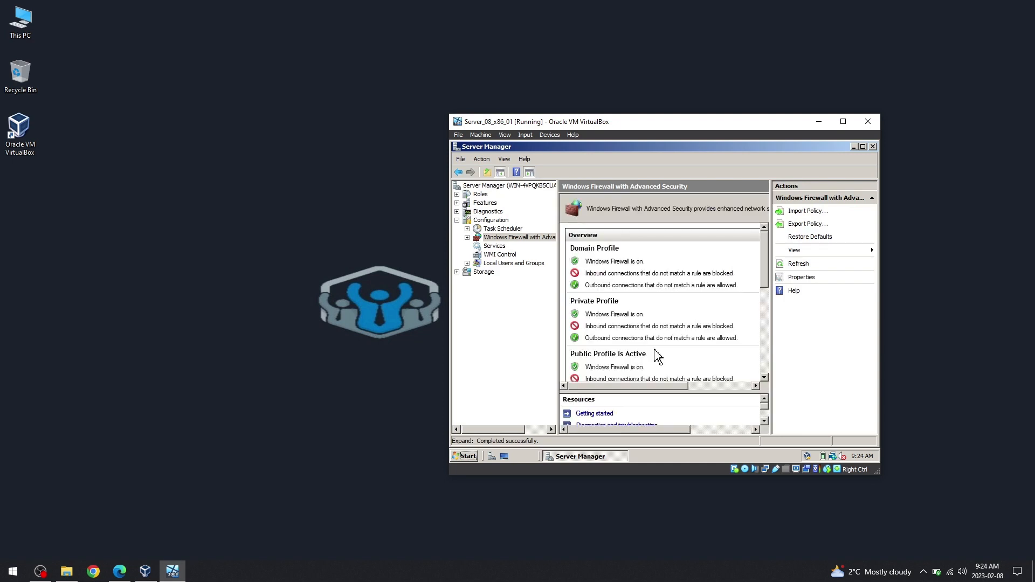
left_click(766, 357)
scroll(647, 267, "up", 1)
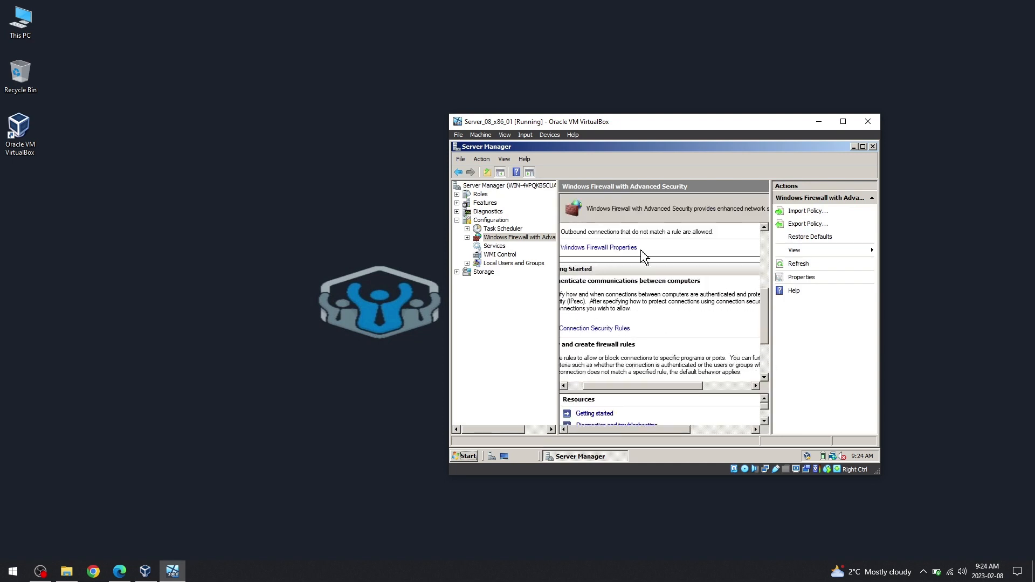
left_click(601, 252)
left_click(633, 196)
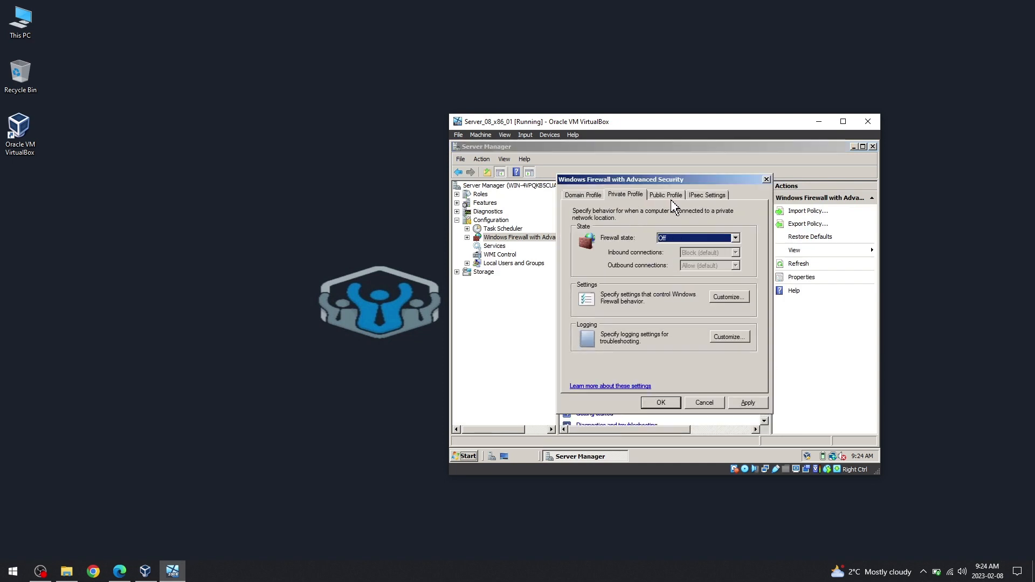
left_click(670, 196)
left_click(735, 238)
left_click(734, 256)
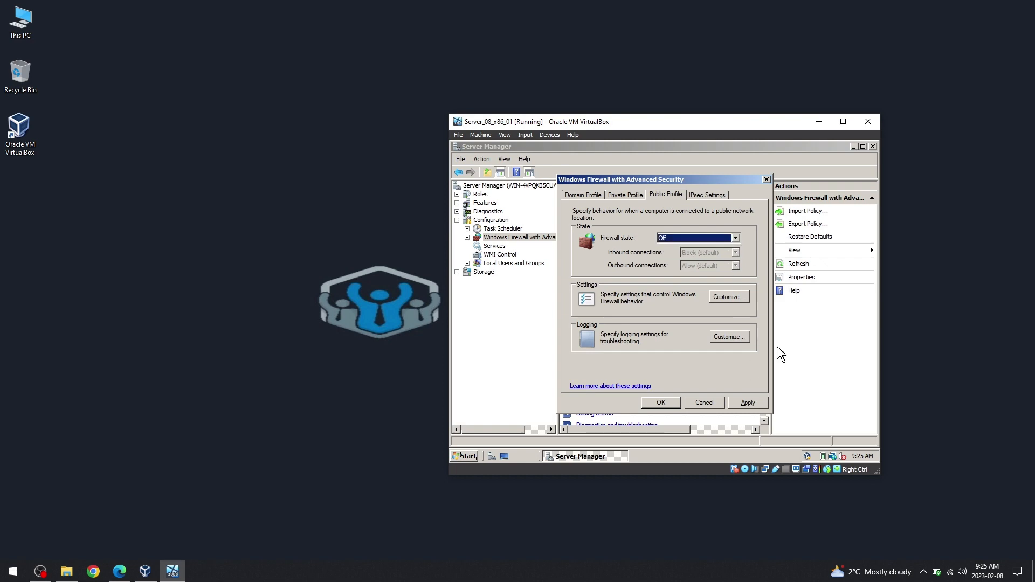
left_click(661, 402)
Turn off Internet Explorer Enhanced Security Configuration for Administrators and Users from the Server Manager summary.
left_click(507, 185)
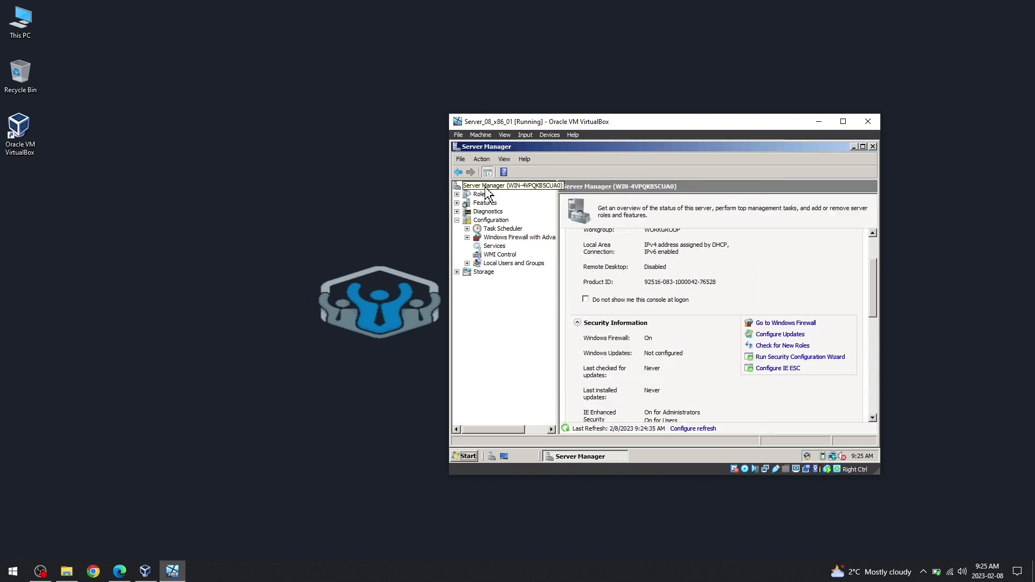
scroll(813, 388, "down", 10)
scroll(814, 388, "up", 6)
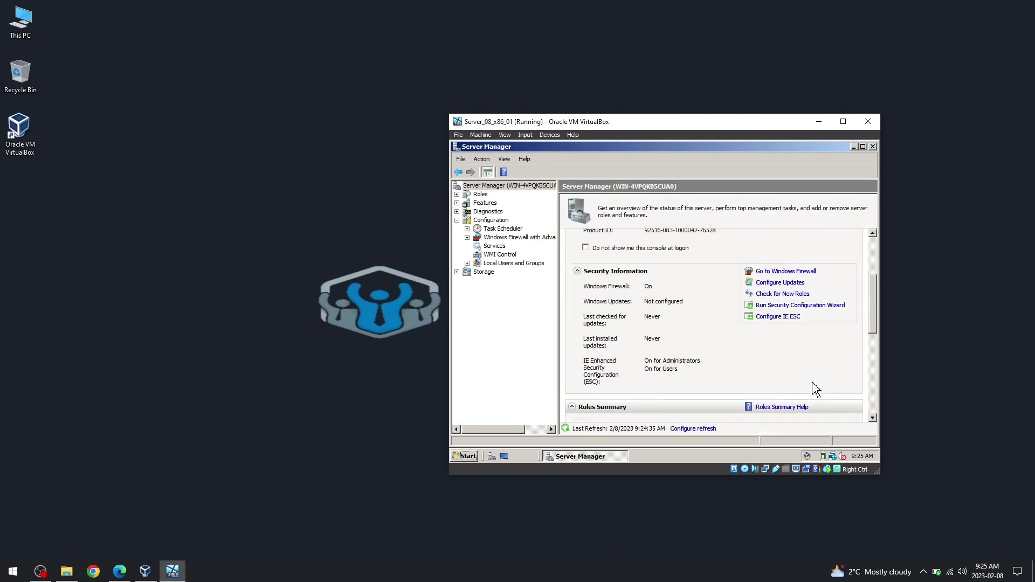
left_click(784, 317)
left_click(599, 283)
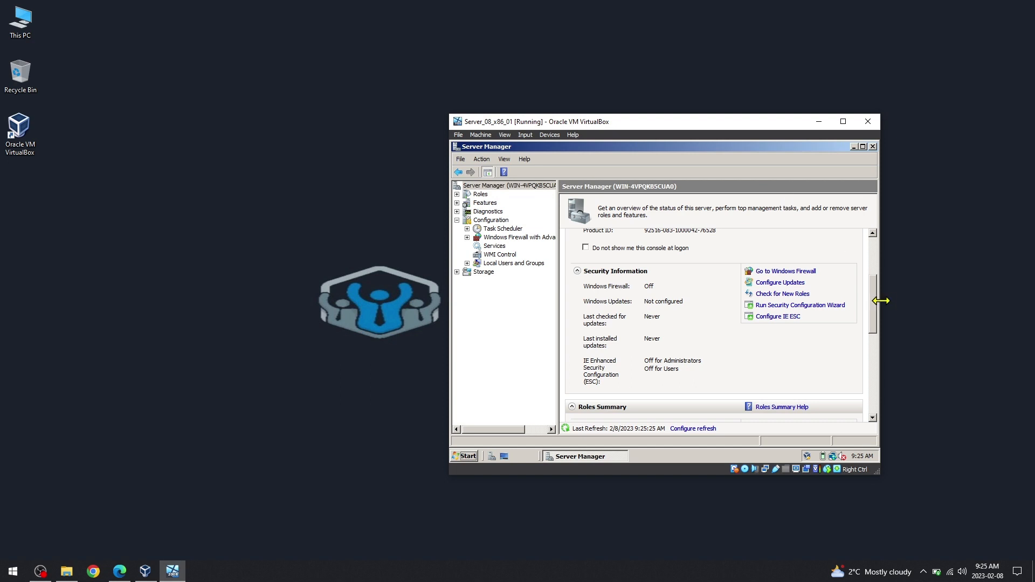
Enable Remote Desktop by allowing connections from computers running any version of Remote Desktop, accepting the firewall exception.
left_click_drag(874, 298, 874, 269)
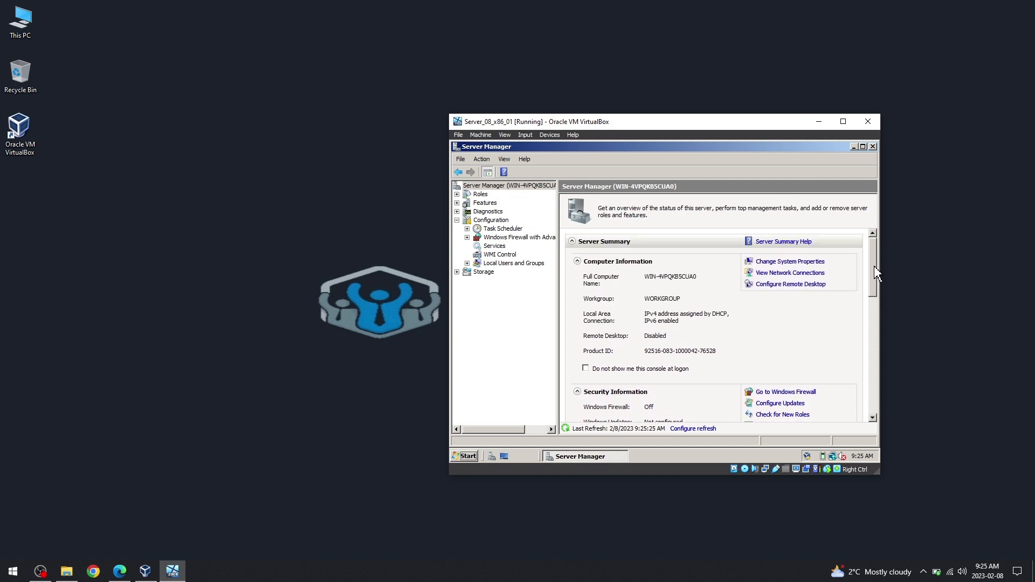
left_click(789, 284)
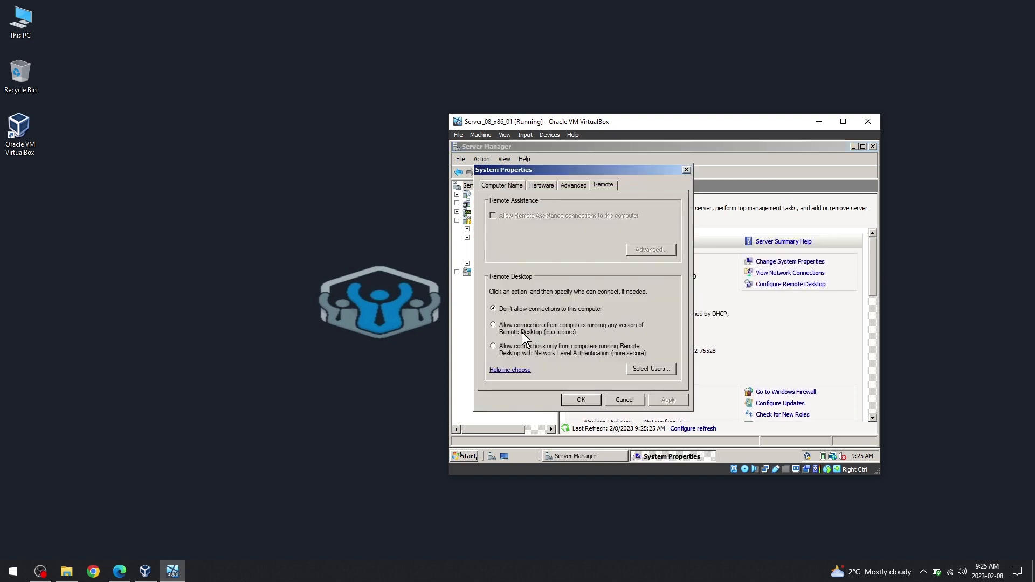
left_click(494, 325)
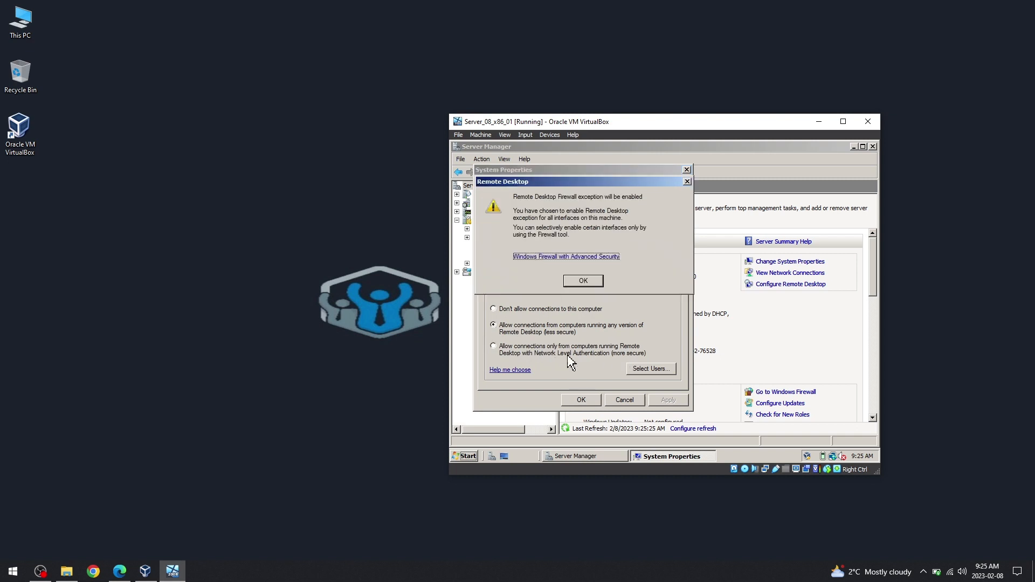
left_click(583, 282)
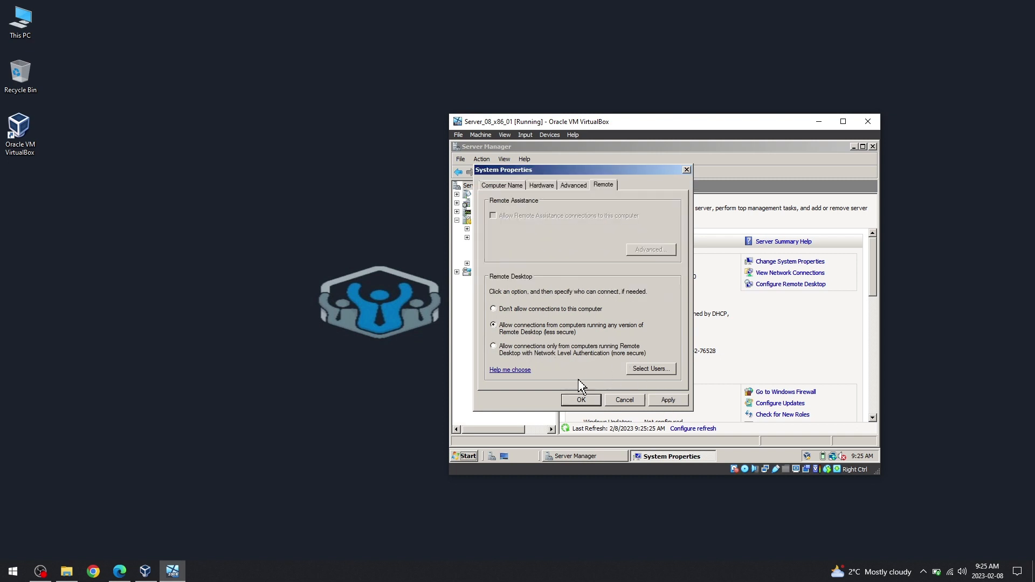
left_click(597, 402)
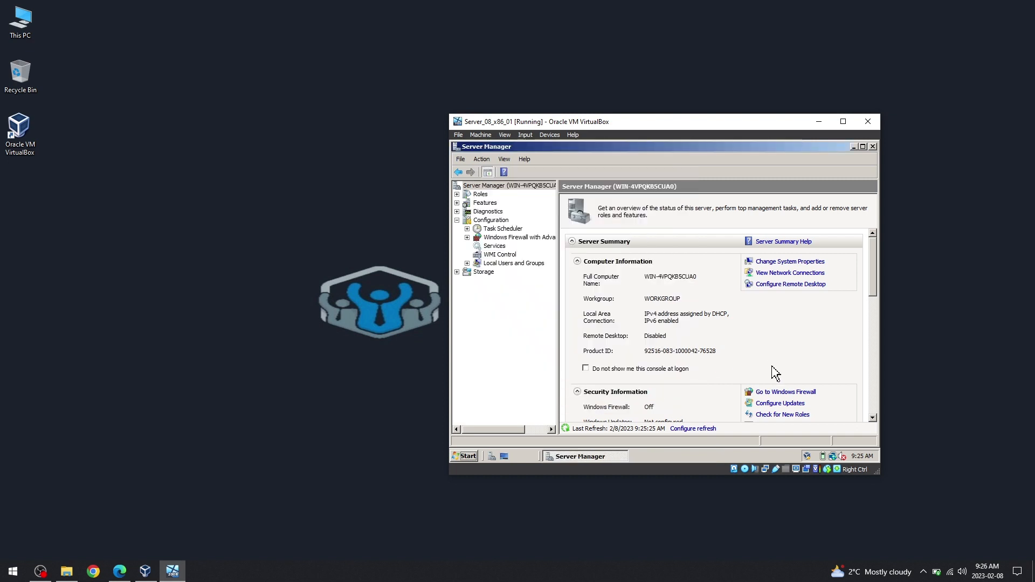
Disable Internet Protocol Version 6 on the Local Area Connection, check the IPv4 settings, and close Network Connections and Server Manager.
left_click(810, 275)
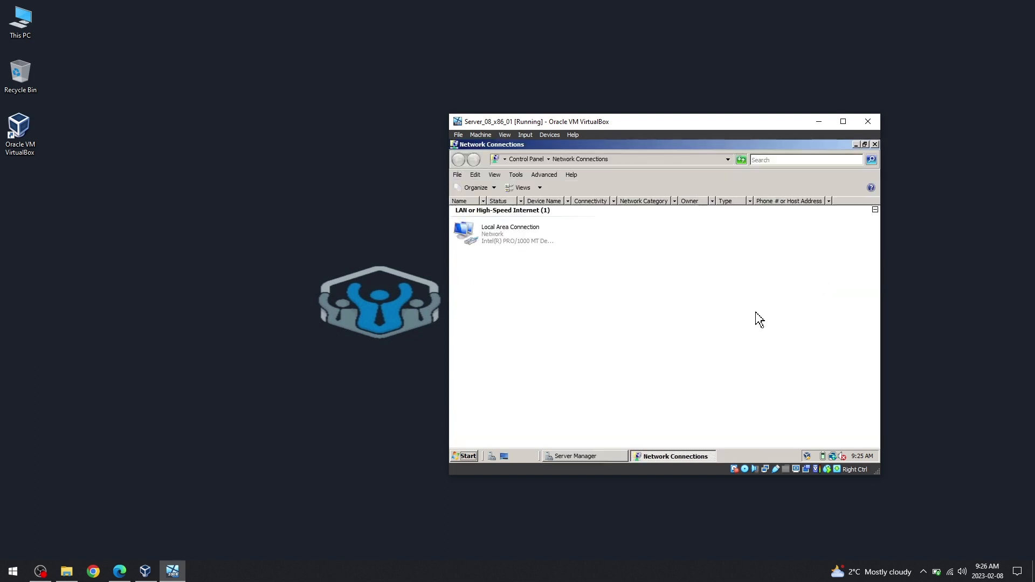
left_click(512, 241)
right_click(512, 241)
left_click(539, 322)
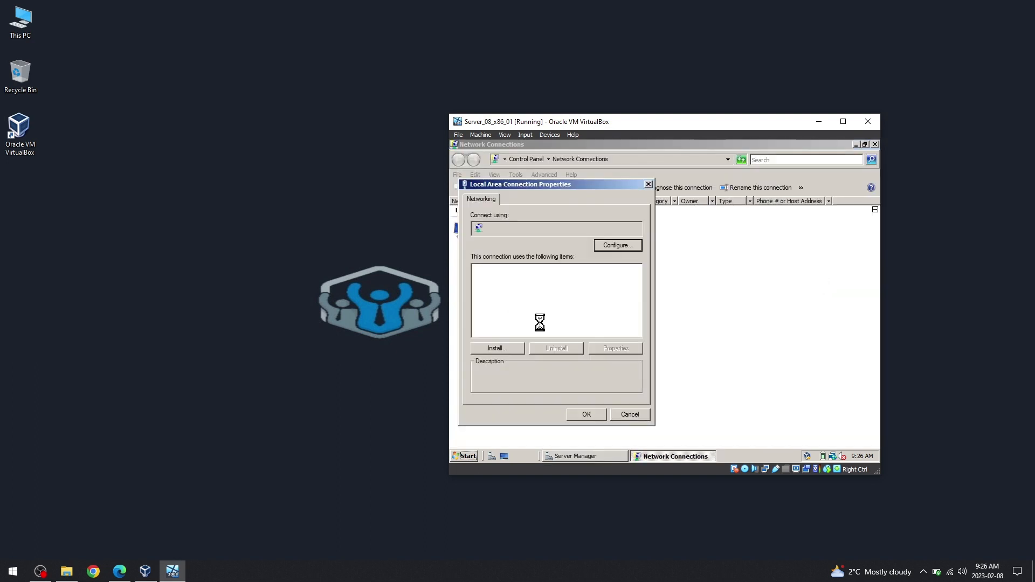
left_click(488, 296)
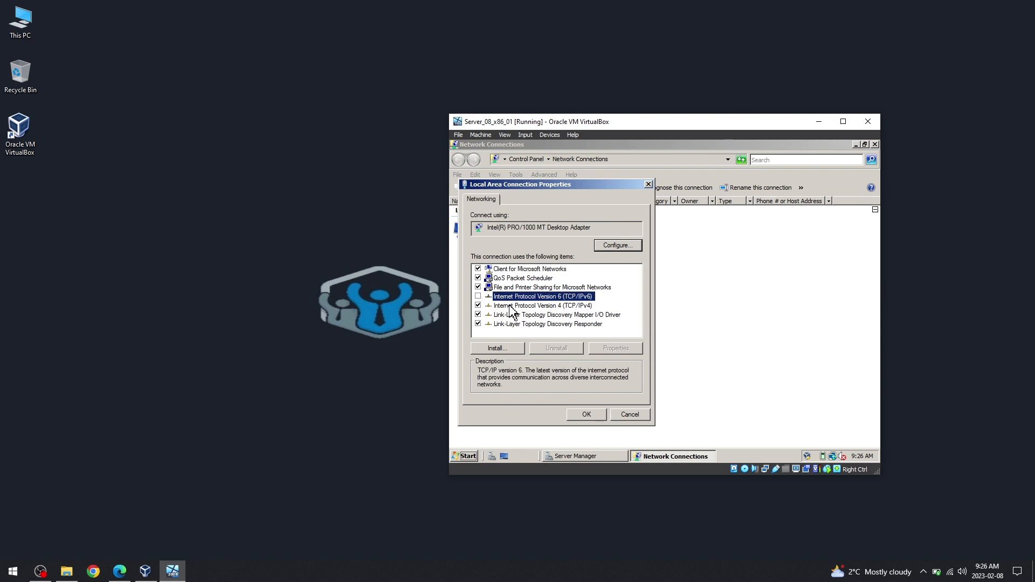
left_click(517, 305)
left_click(617, 347)
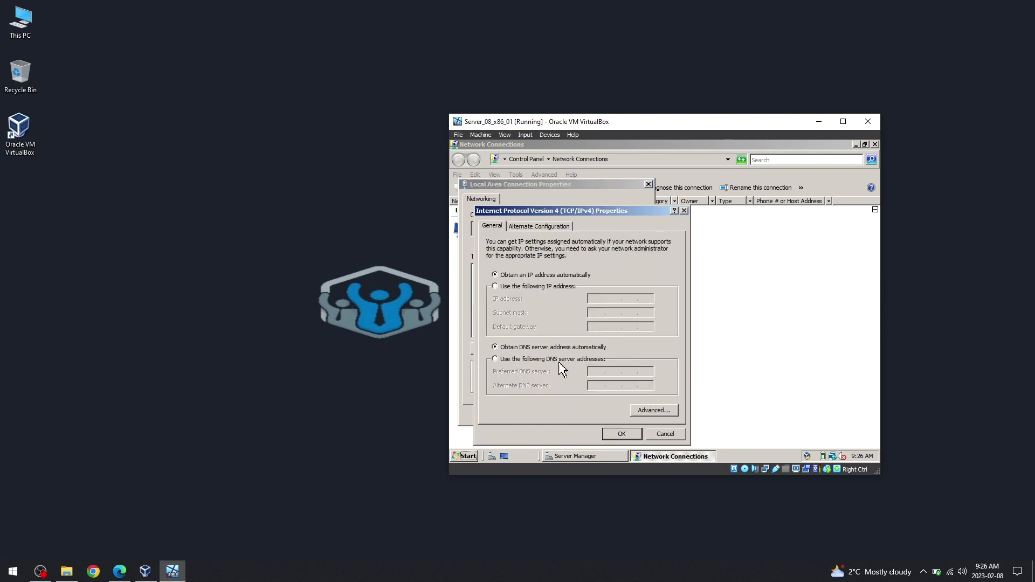
left_click(638, 439)
left_click(596, 418)
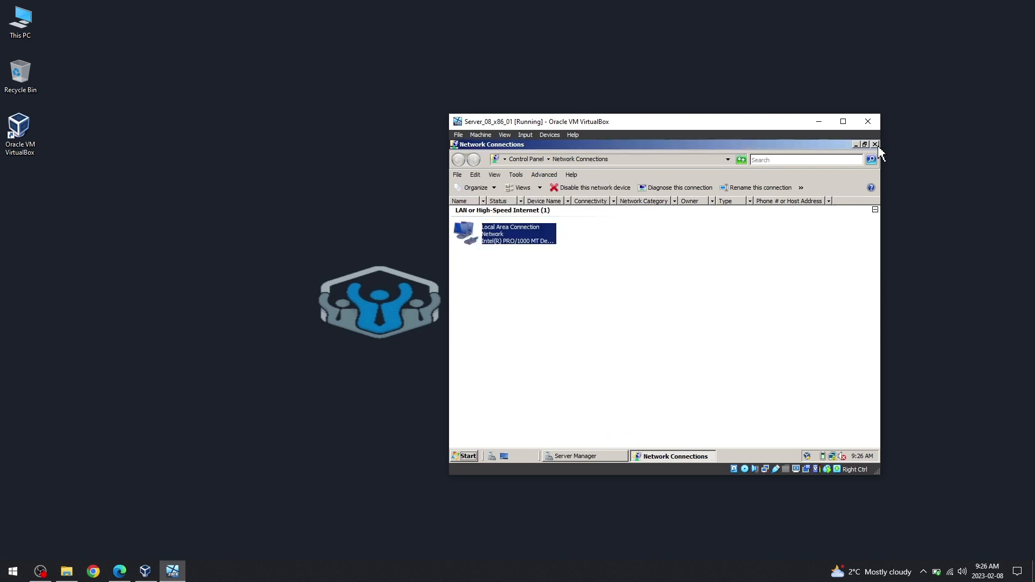
left_click(874, 145)
left_click(875, 144)
Examine the guest computer's basic system information, including Windows edition, memory, system type and activation, and close the window.
left_click(465, 456)
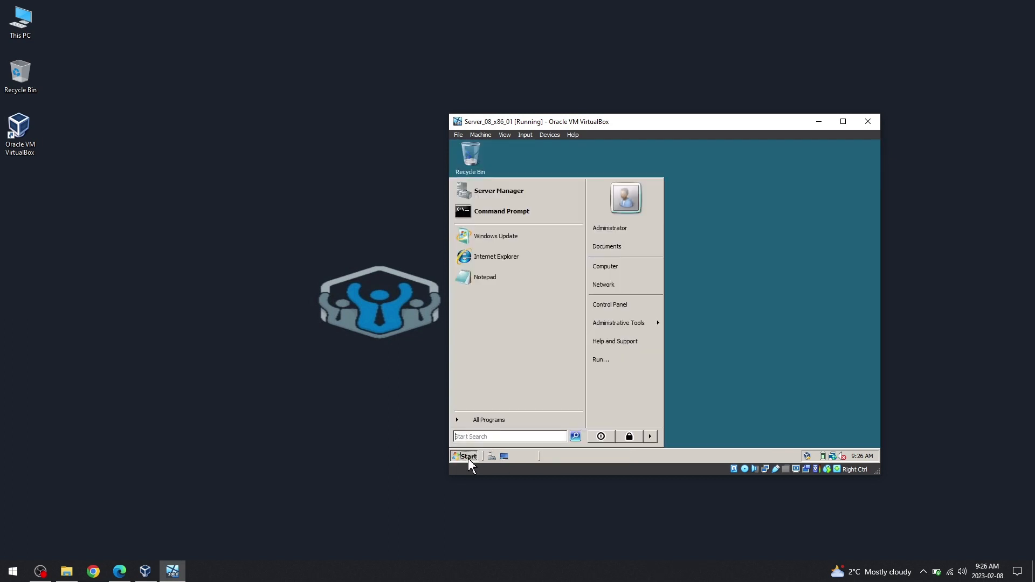
left_click(637, 268)
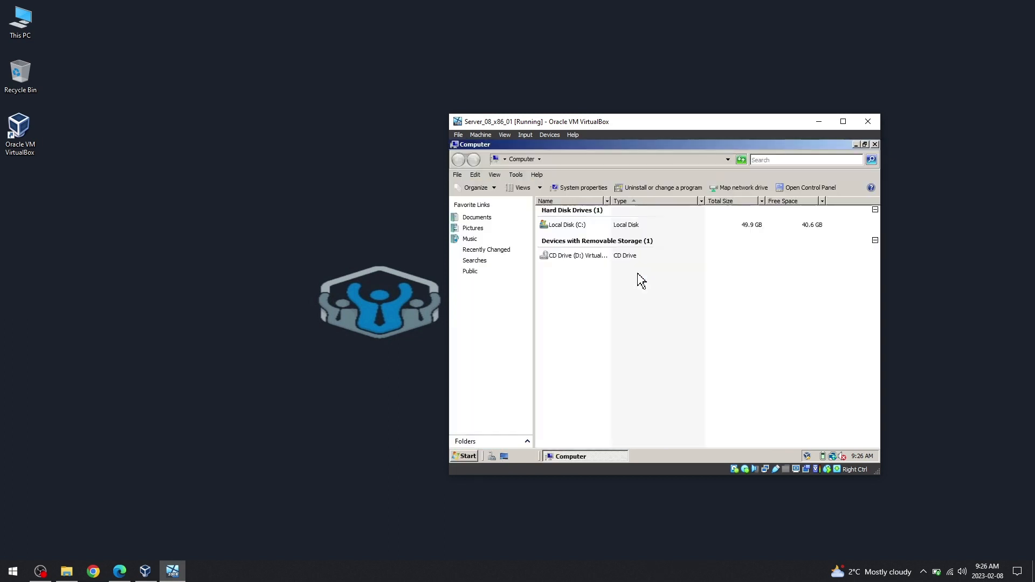
left_click(578, 188)
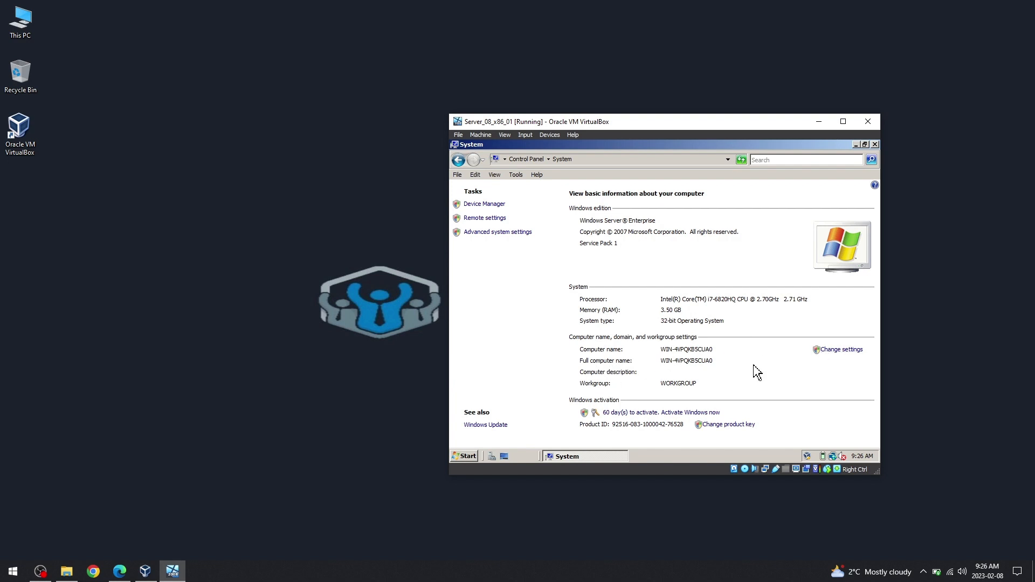
left_click(875, 145)
Shut down the Windows Server 2008 guest with the planned shutdown reason Other (Planned).
left_click(467, 457)
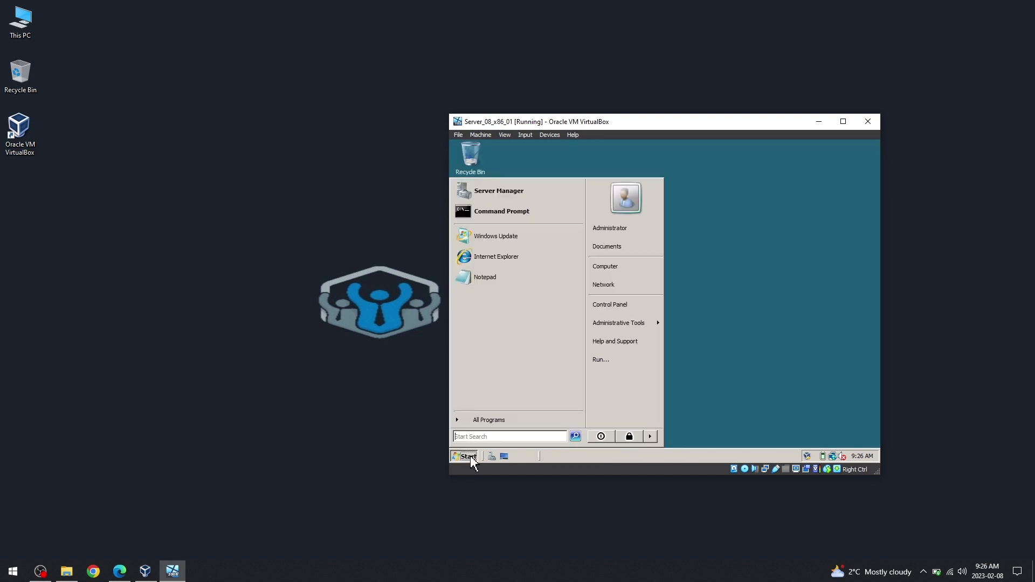
left_click(650, 436)
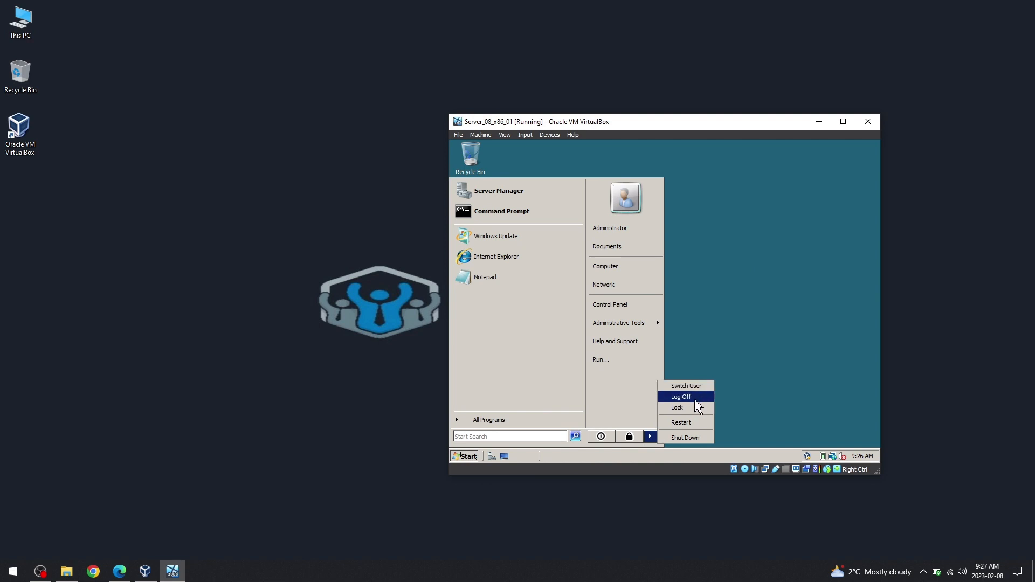
left_click(690, 437)
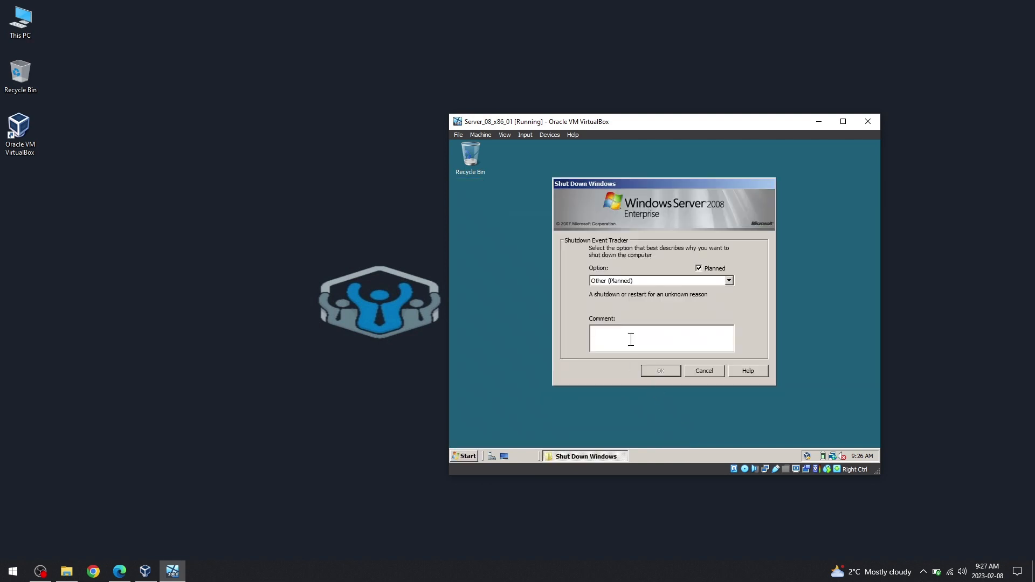
left_click(657, 370)
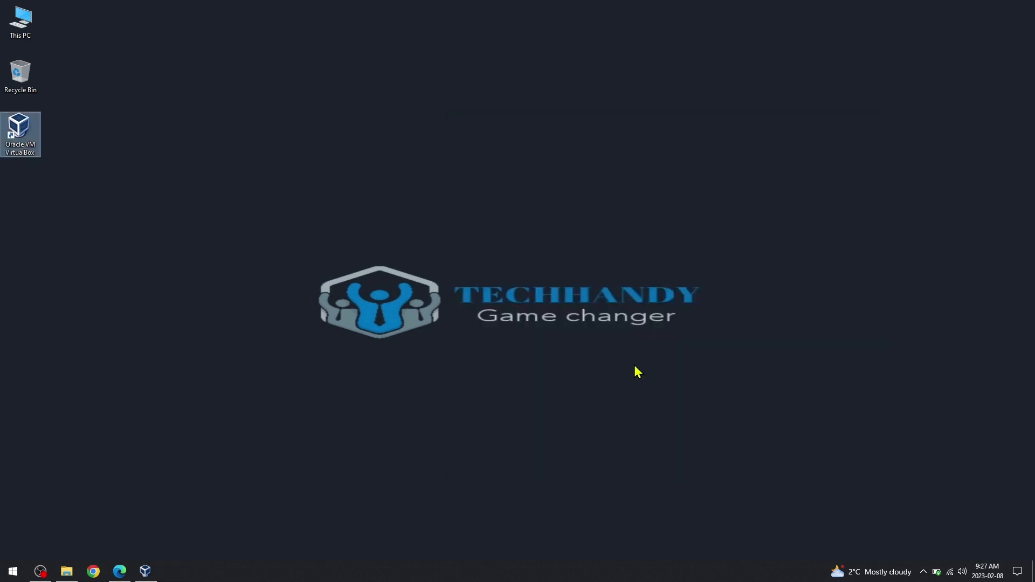
Take a snapshot of the powered-off Server_08_x86_01 machine in VirtualBox Manager, named Fresh Install.
left_click(146, 571)
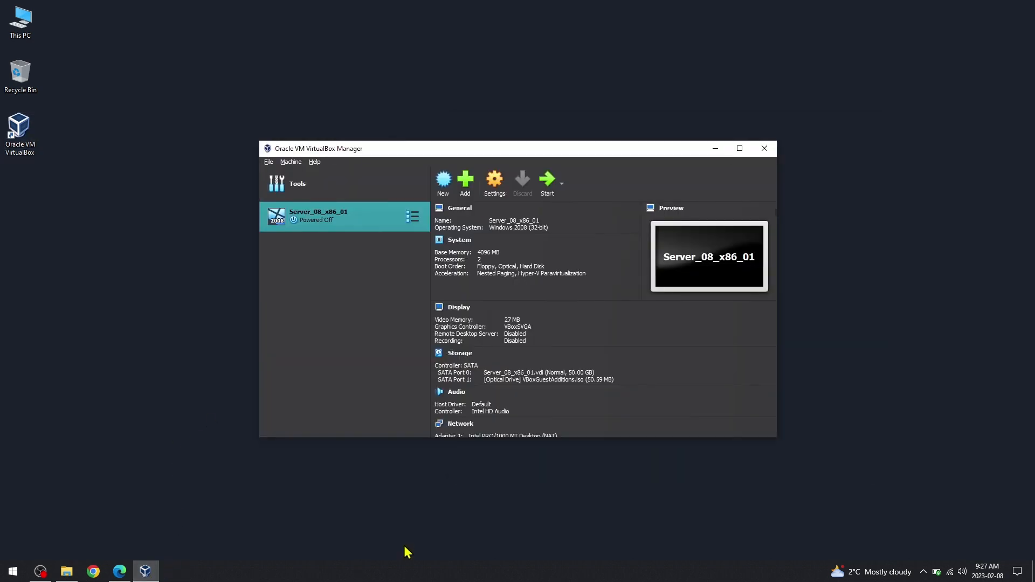
left_click(412, 218)
left_click(467, 241)
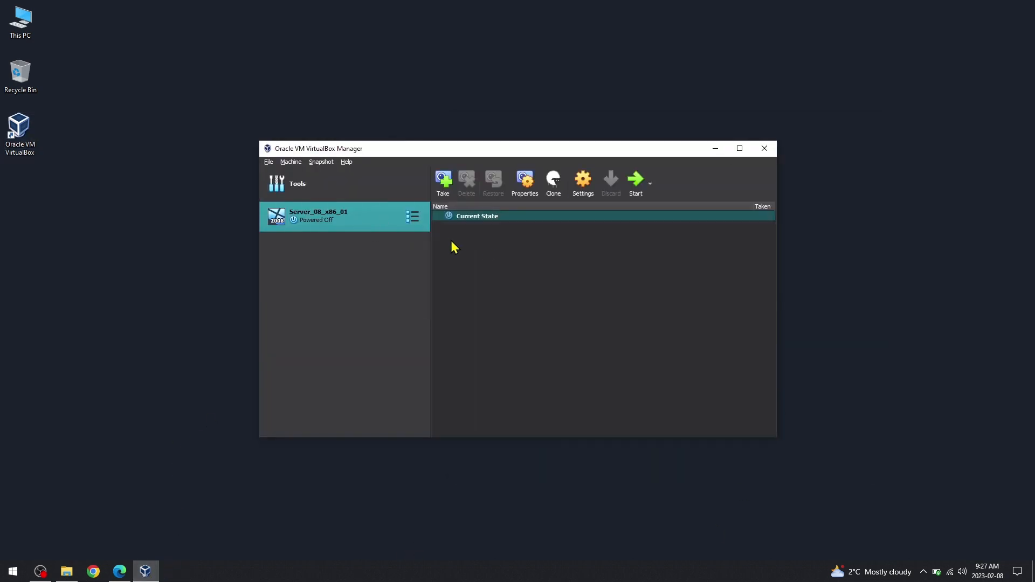
left_click(443, 183)
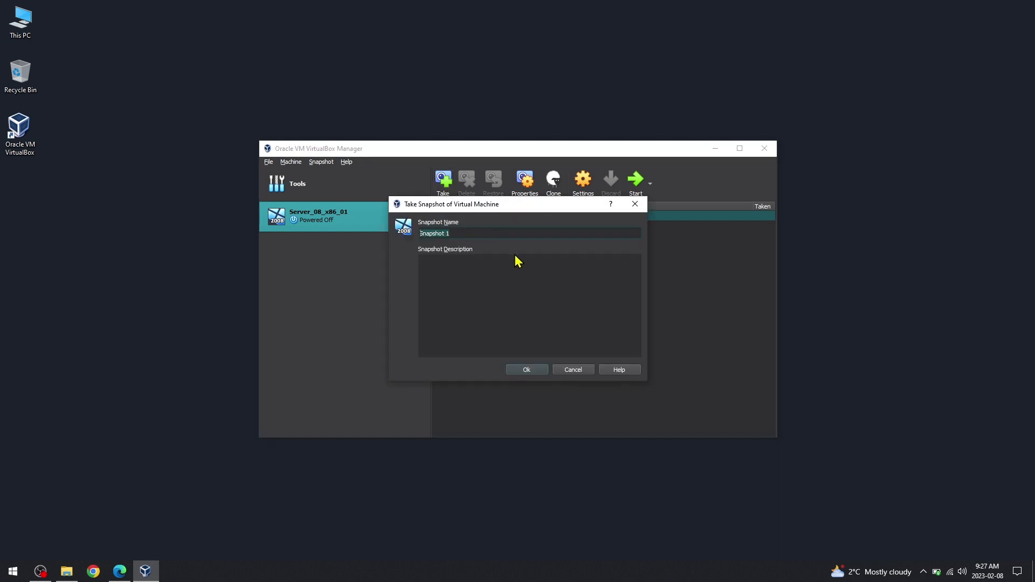
type("Fresh Install")
left_click(512, 369)
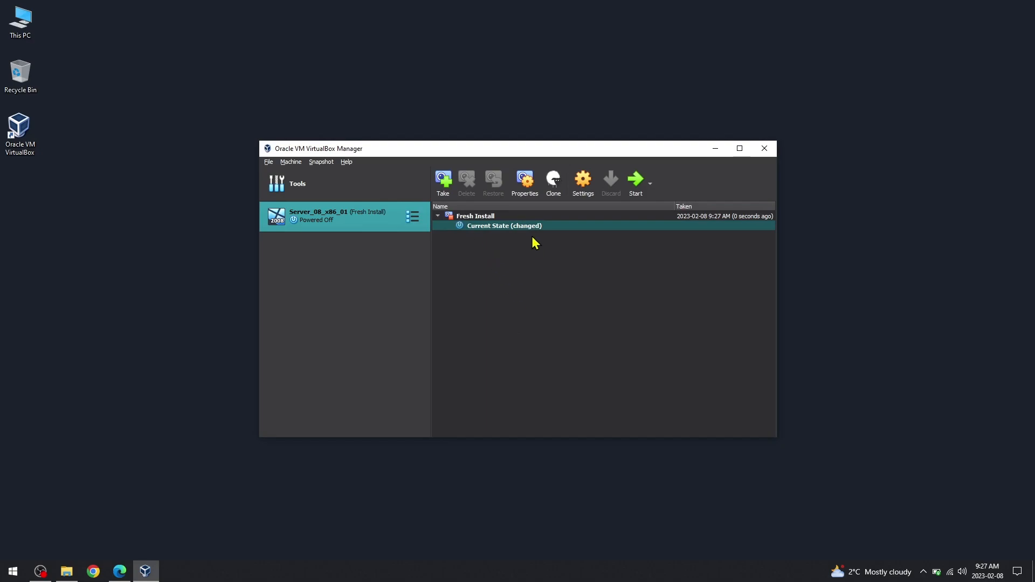